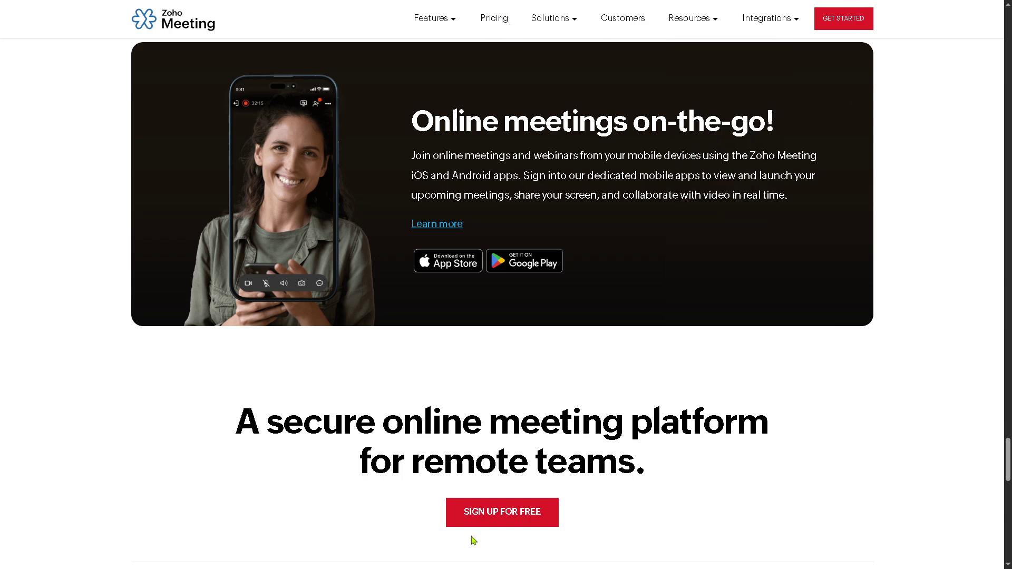
pyautogui.scroll(10, 508, 517)
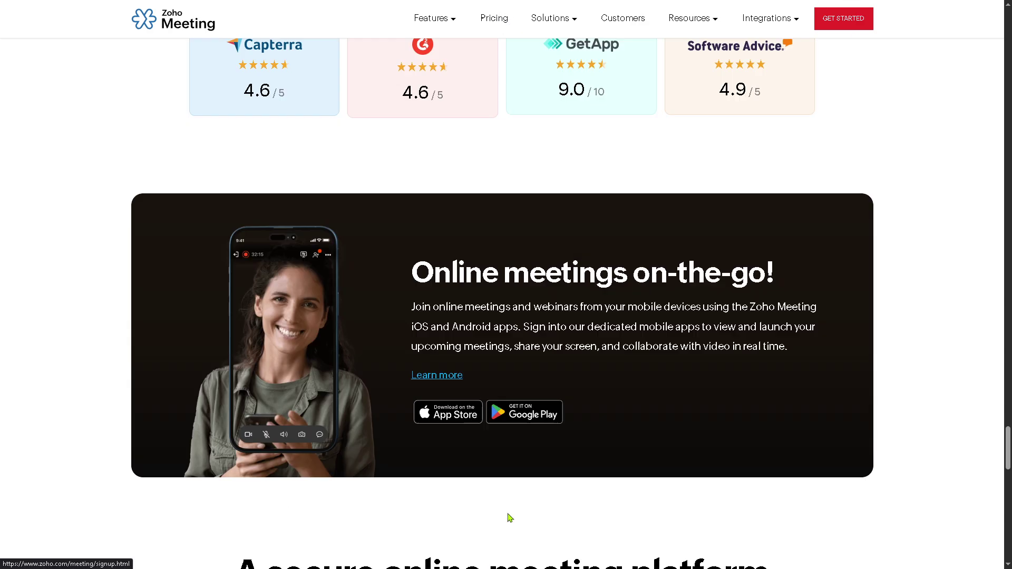
pyautogui.scroll(15, 510, 518)
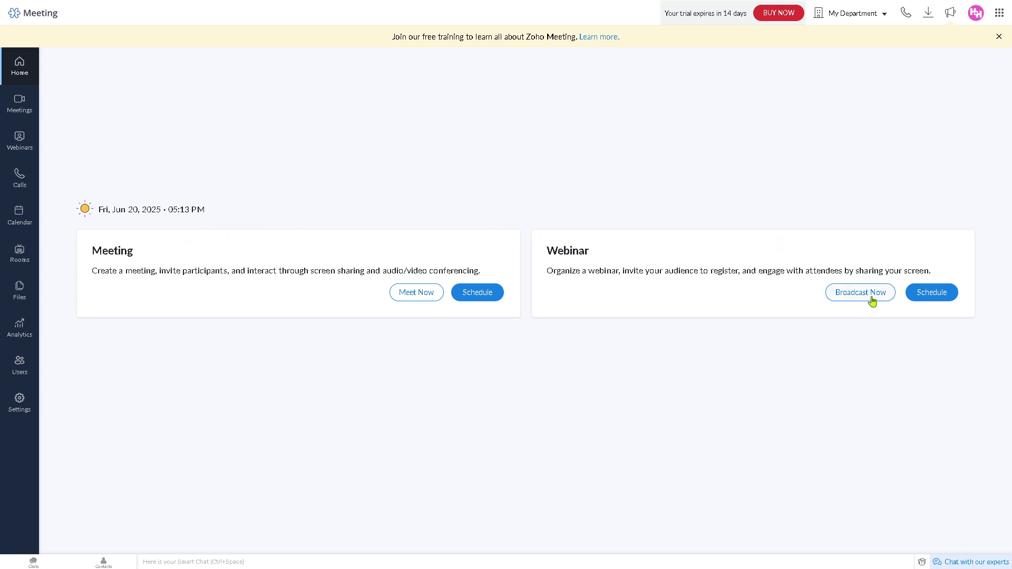
# Start an instant meeting from the Meetings section
pyautogui.click(409, 298)
pyautogui.click(414, 291)
pyautogui.click(20, 105)
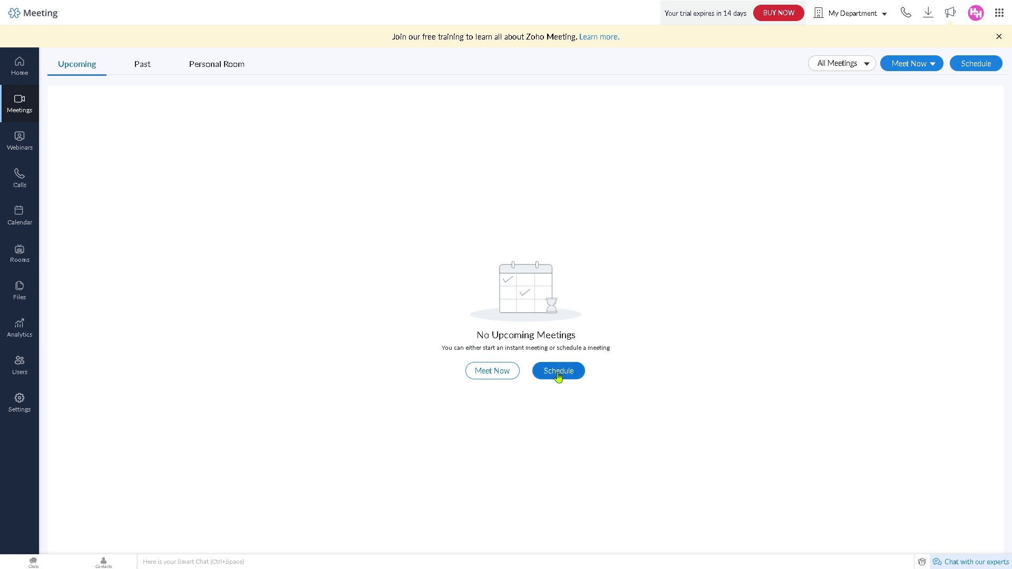
pyautogui.click(502, 377)
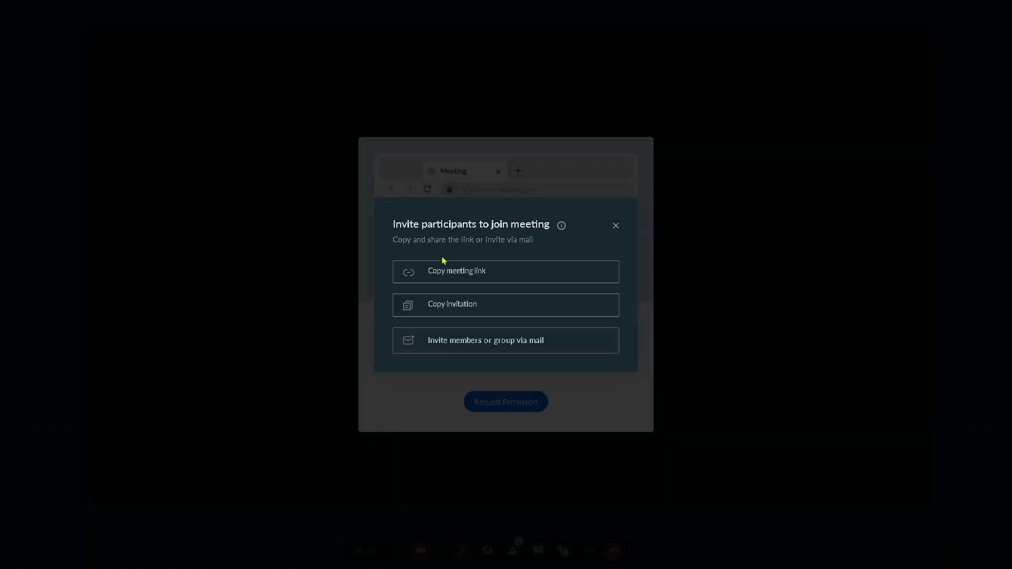
# Copy the meeting link and send an e-mail invitation to a participant, entering the participant's e-mail address
pyautogui.click(488, 272)
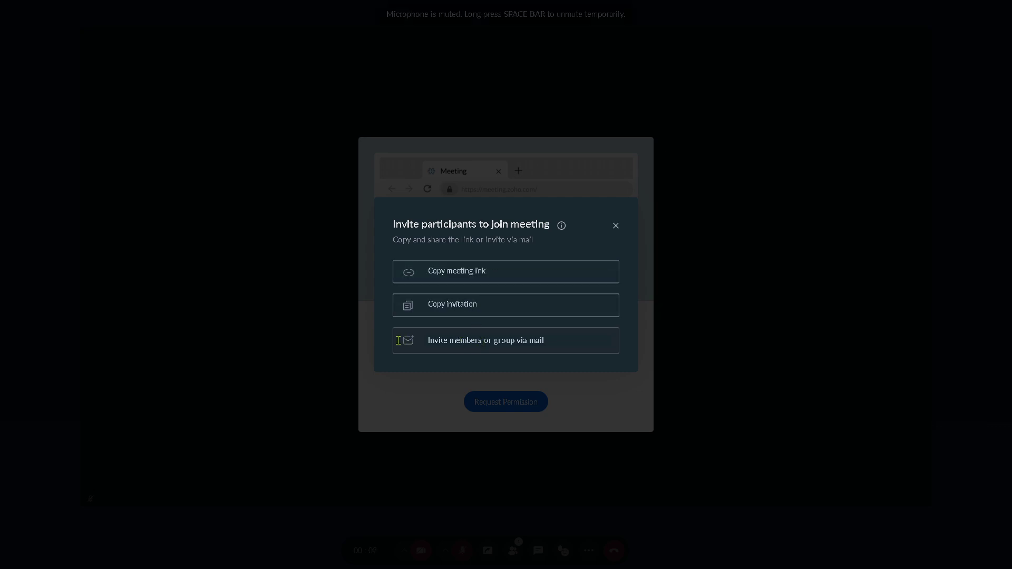
pyautogui.click(437, 340)
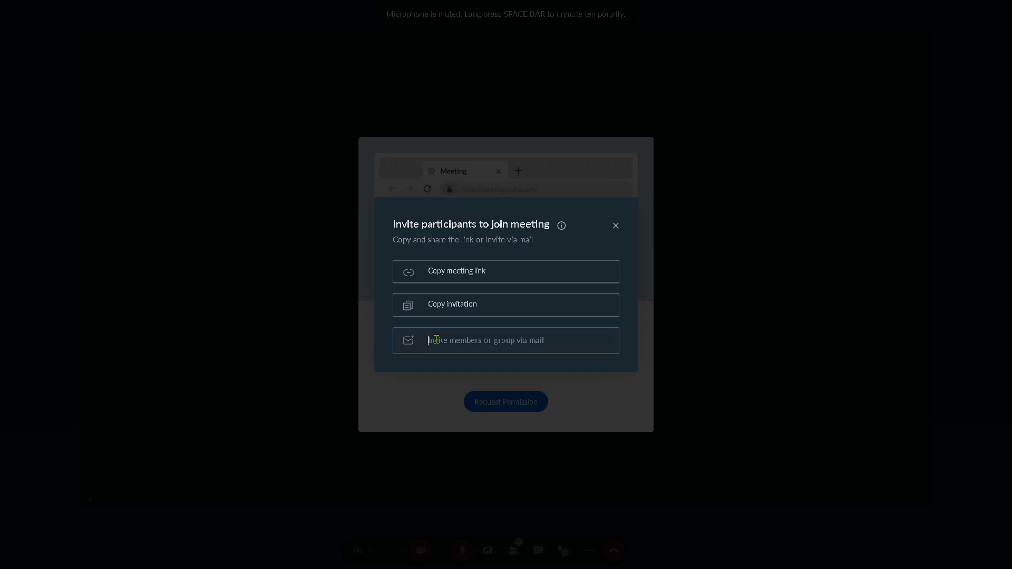
pyautogui.write('tes@email')
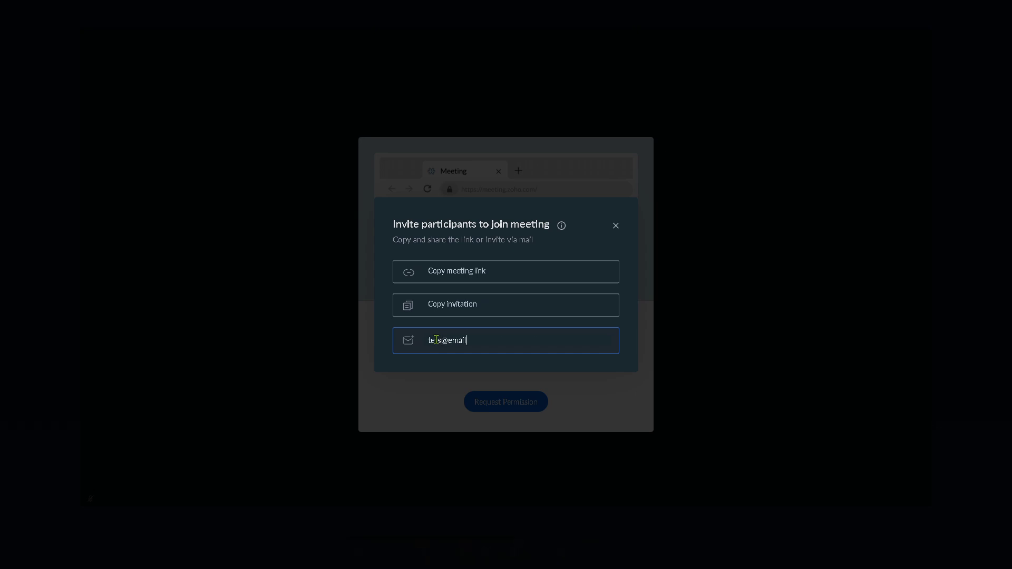
pyautogui.write('ets@email.co')
pyautogui.press('Return')
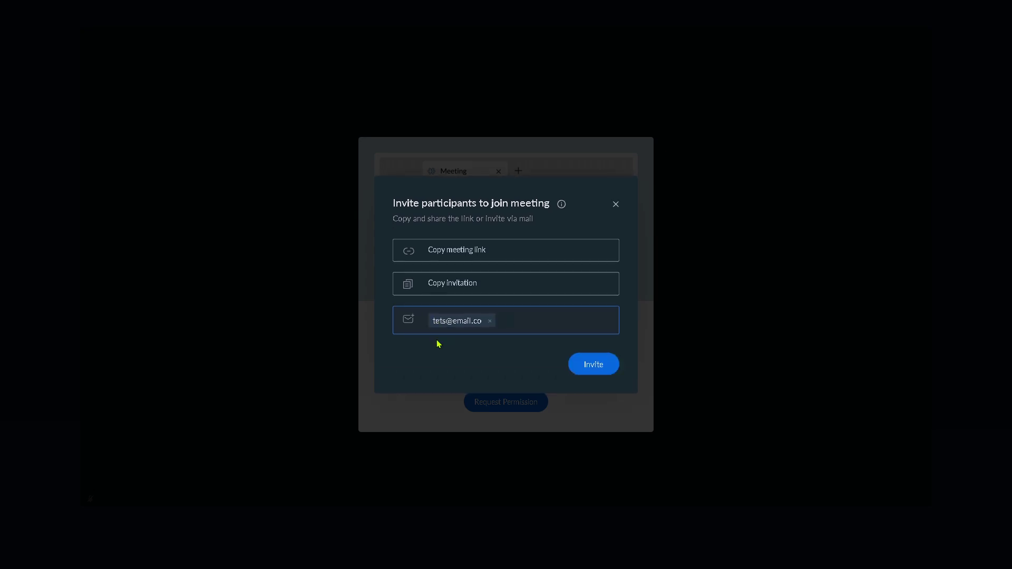
pyautogui.click(594, 364)
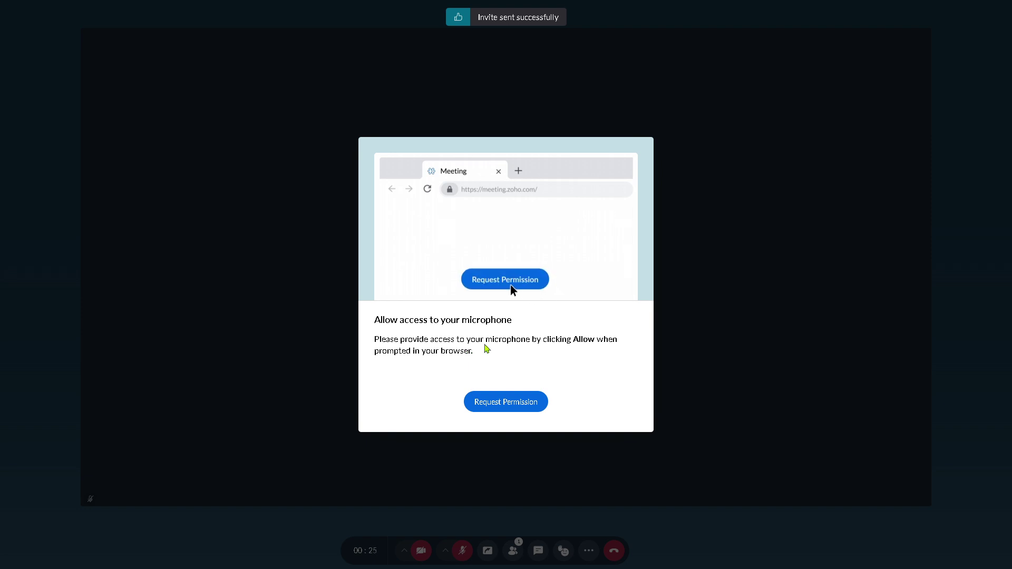
# Request microphone permission for the meeting and dismiss the browser's access prompt without choosing an option
pyautogui.click(508, 405)
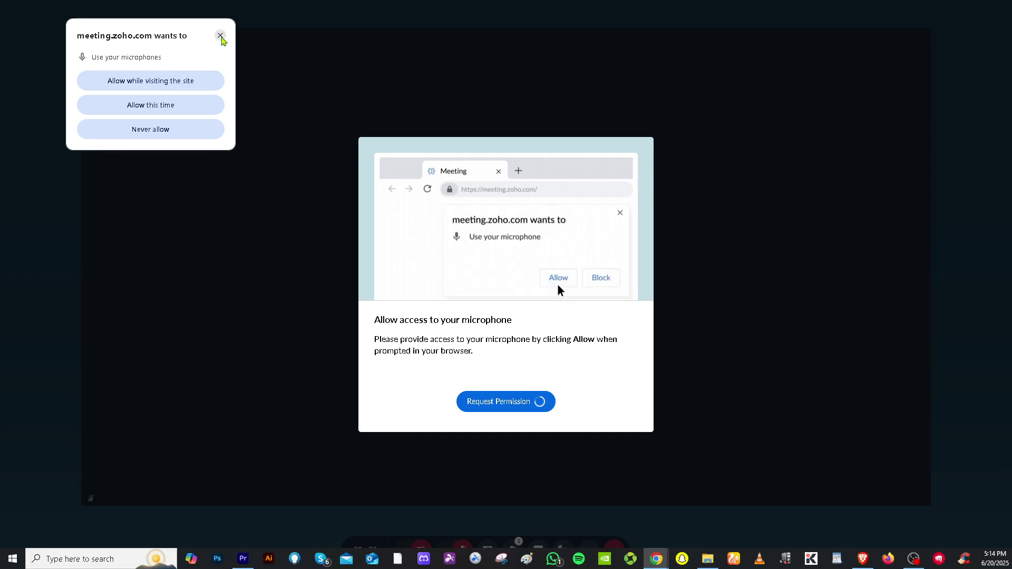
pyautogui.click(220, 36)
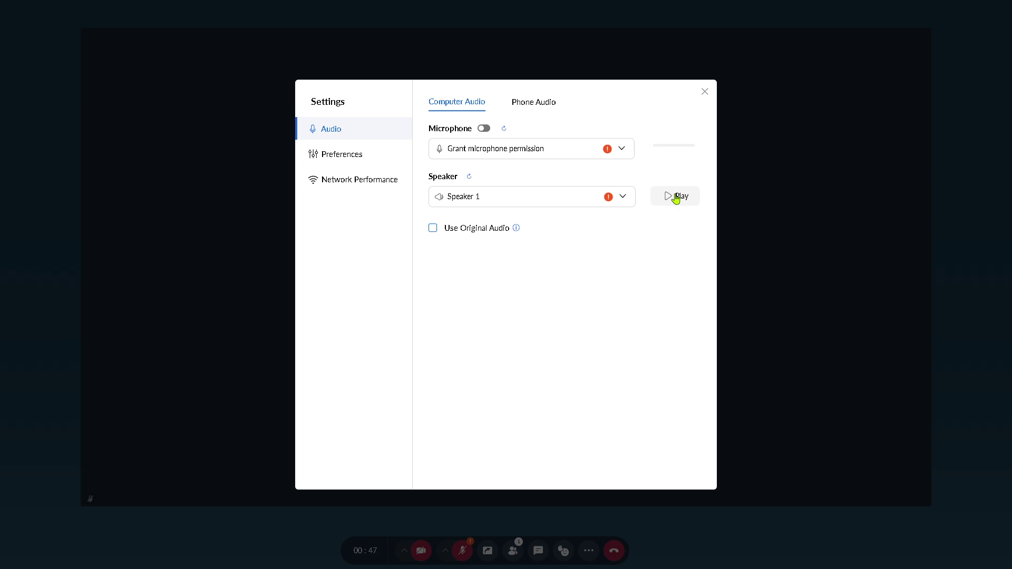
# Review the meeting's preferences, network performance and audio settings, and close the settings
pyautogui.click(353, 160)
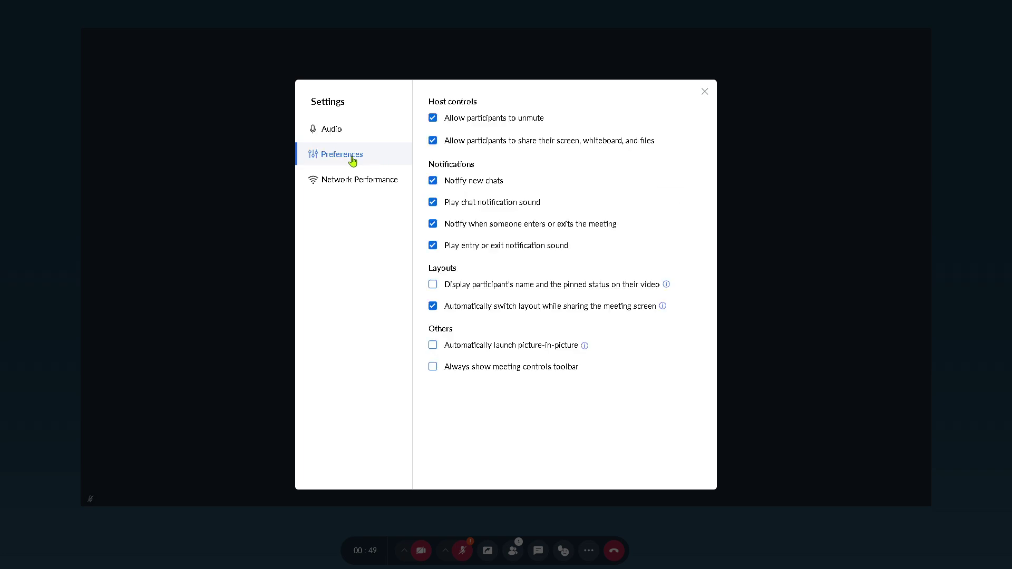
pyautogui.click(357, 178)
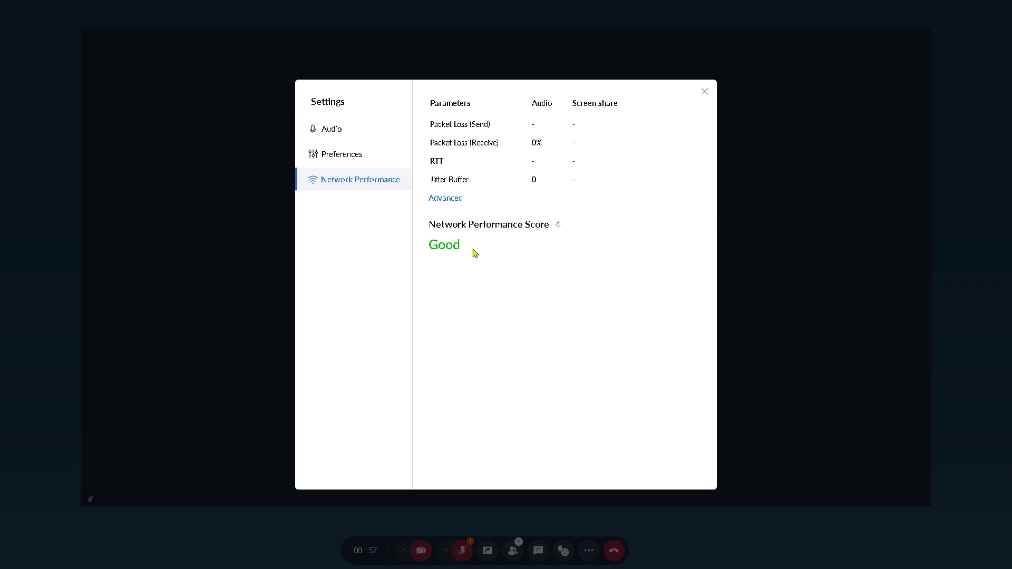
pyautogui.click(341, 133)
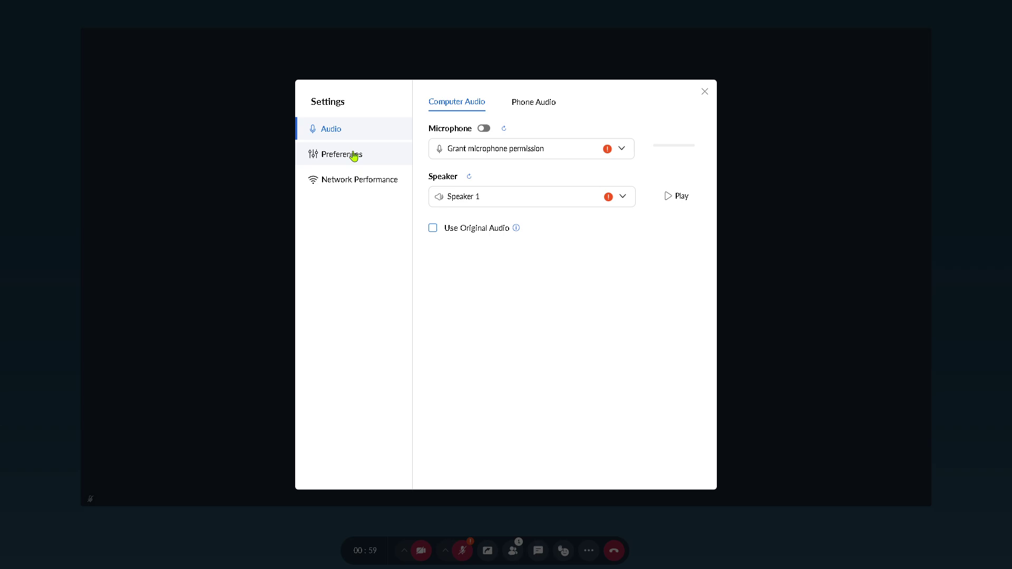
pyautogui.click(354, 155)
pyautogui.click(704, 92)
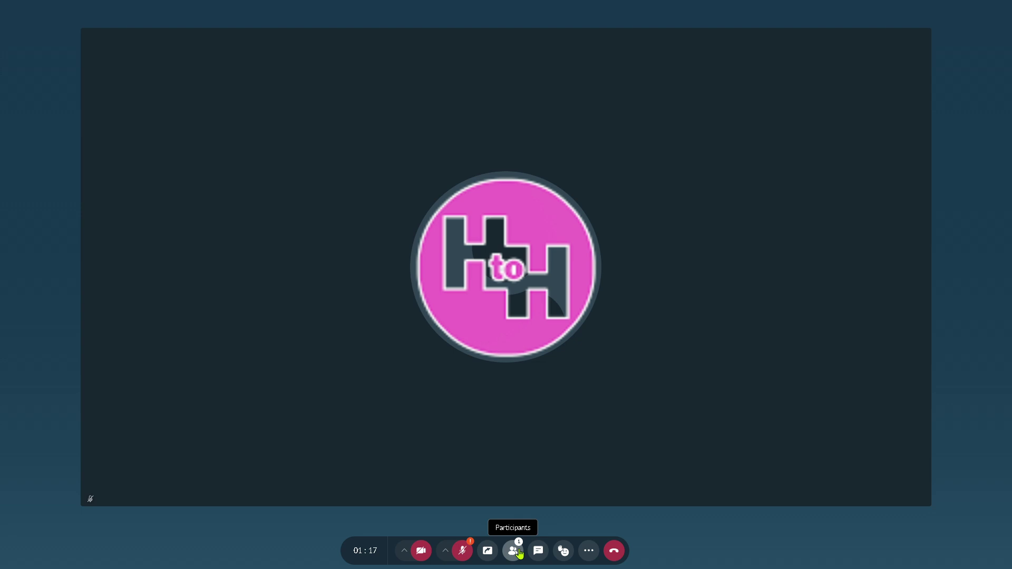
# Check the participants list and send "How to use ZOHO MEETINGS" as a message in the meeting chat
pyautogui.click(514, 550)
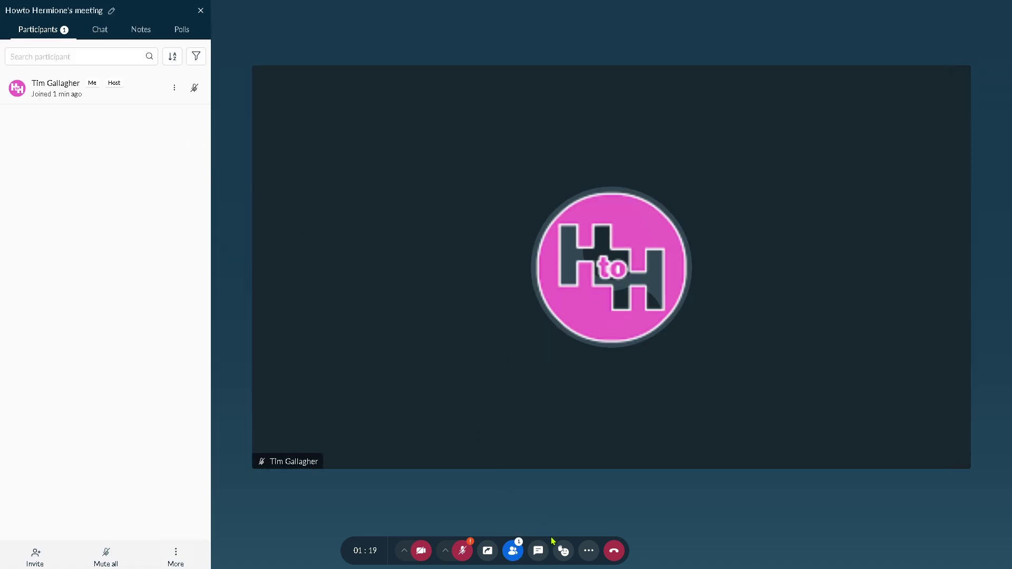
pyautogui.click(539, 551)
pyautogui.click(122, 543)
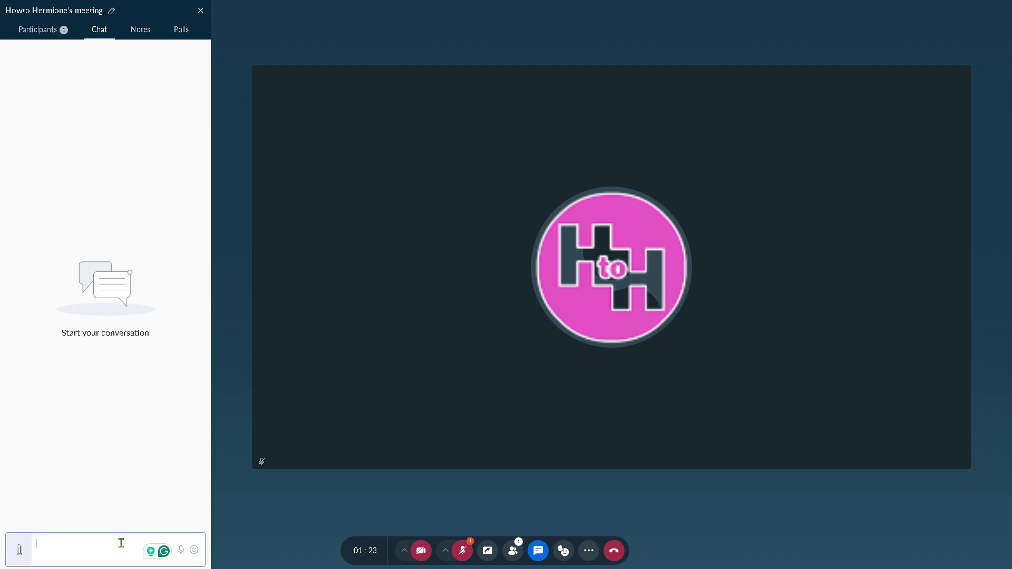
pyautogui.write('How to use ZOHO MEETINGS')
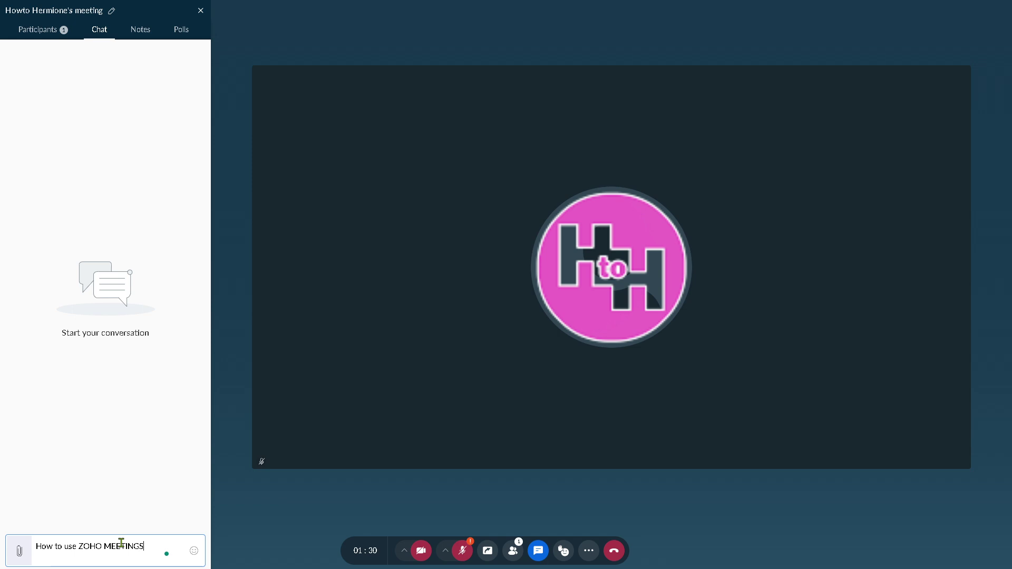
pyautogui.hotkey('ctrl', 'a')
pyautogui.press('Return')
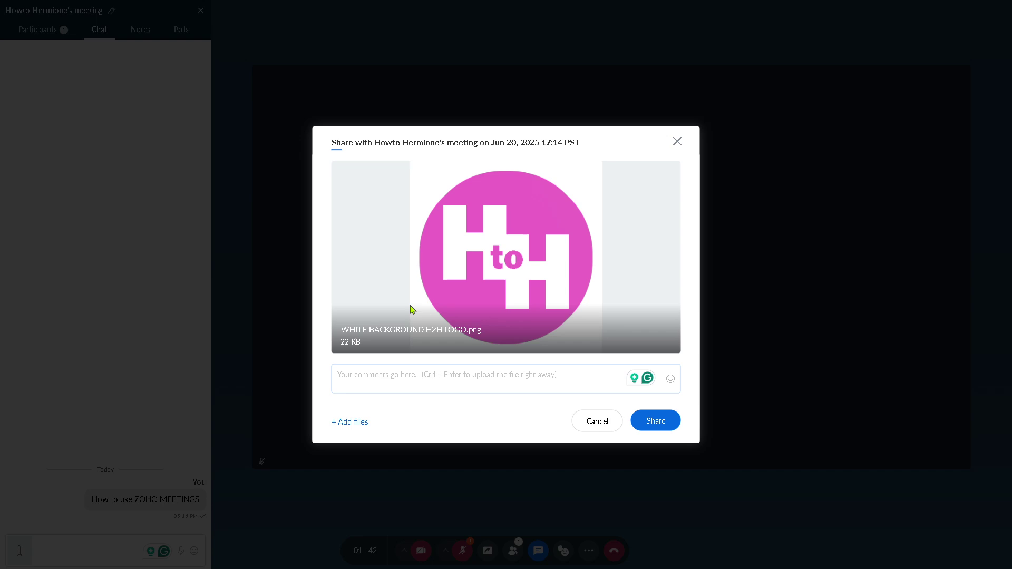
# Share the image WHITE BACKGROUND H2H LOGO.png in the meeting chat with the comment "How to use ZOHO MEETINGS"
pyautogui.click(413, 384)
pyautogui.hotkey('ctrl', 'v')
pyautogui.click(665, 422)
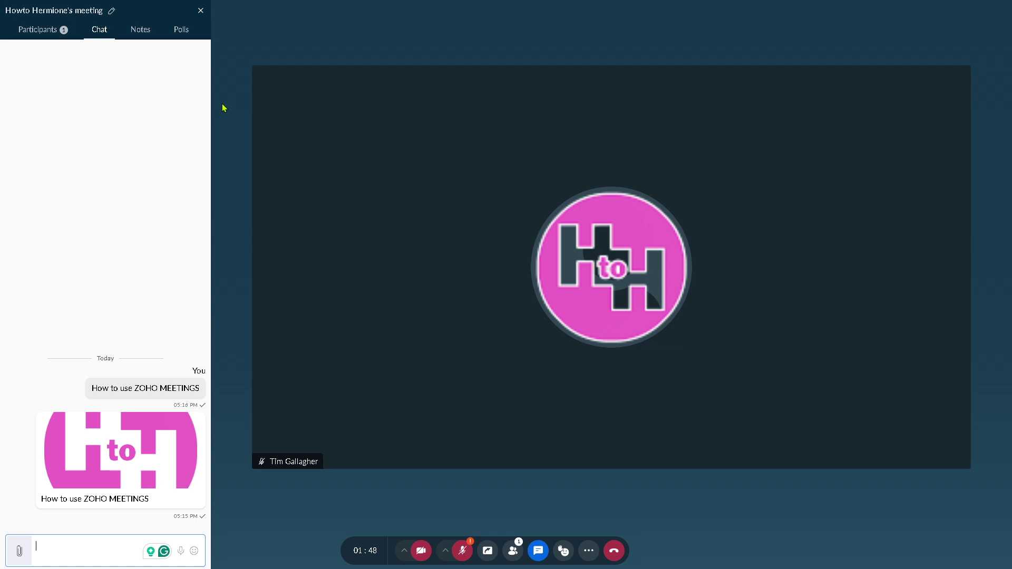
# Add a star rating poll with the question "How to use ZOHO MEETINGS" and a maximum of 5 stars
pyautogui.click(138, 32)
pyautogui.click(178, 33)
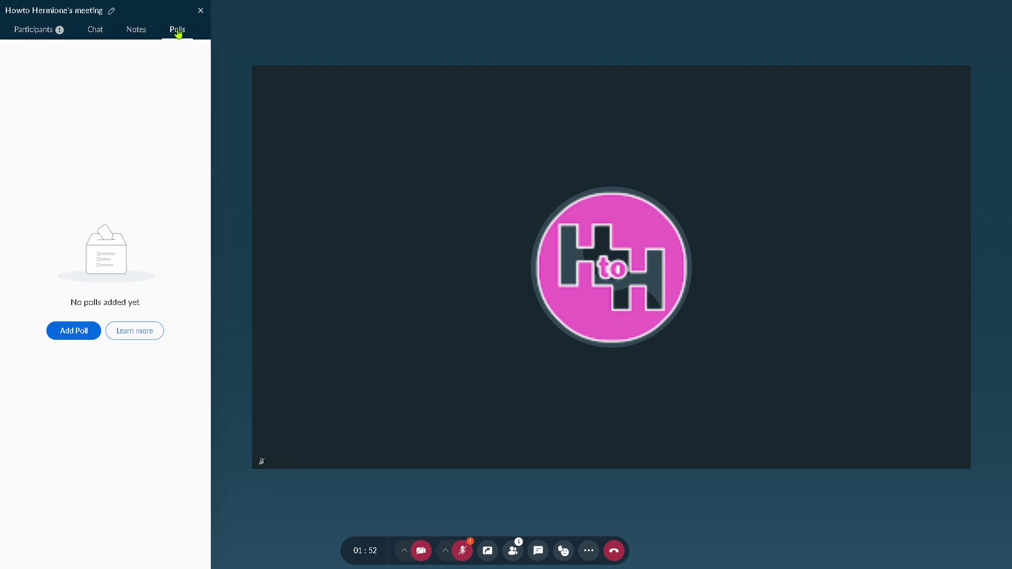
pyautogui.click(75, 333)
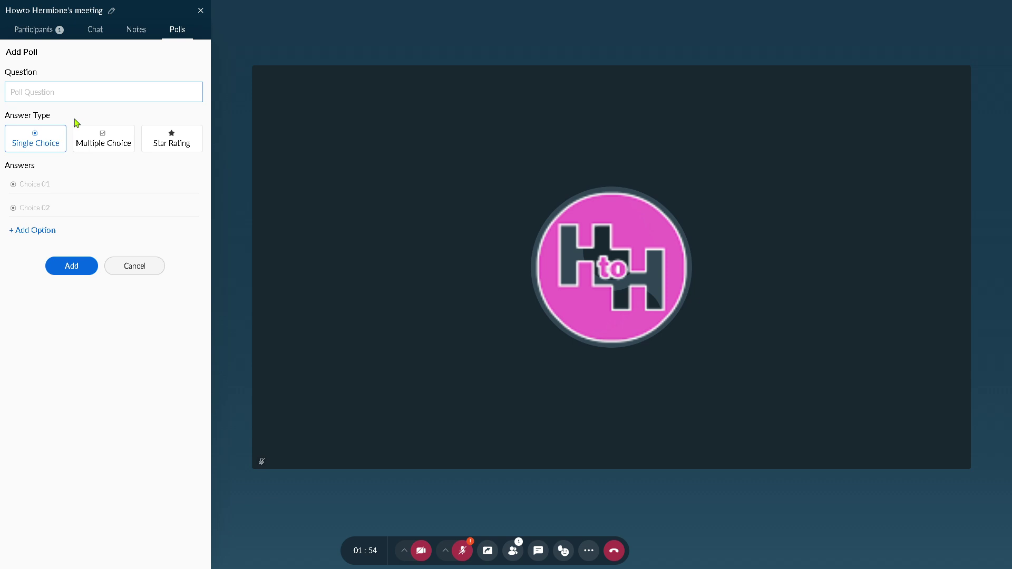
pyautogui.hotkey('ctrl', 'v')
pyautogui.click(102, 139)
pyautogui.click(169, 140)
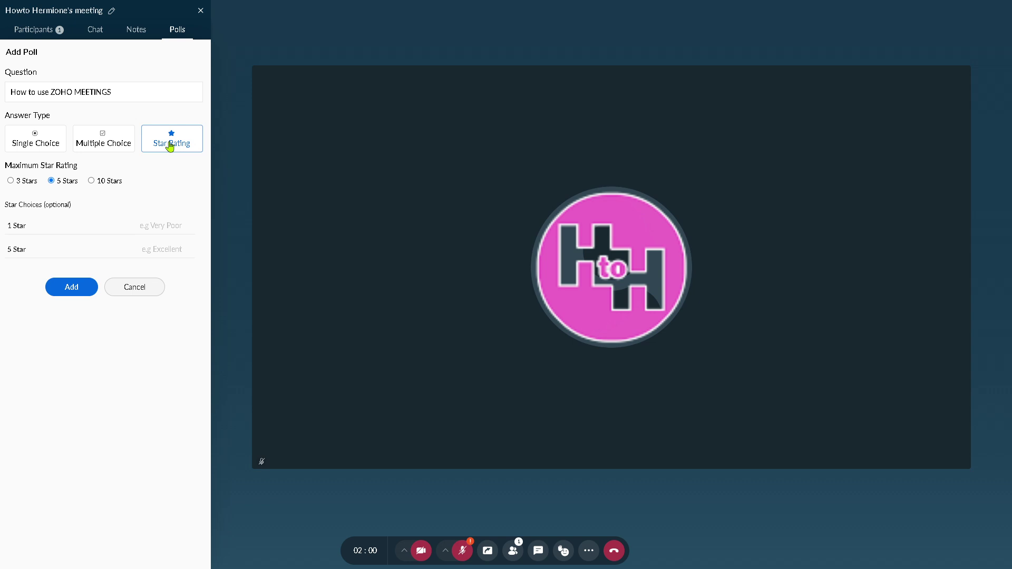
pyautogui.click(72, 287)
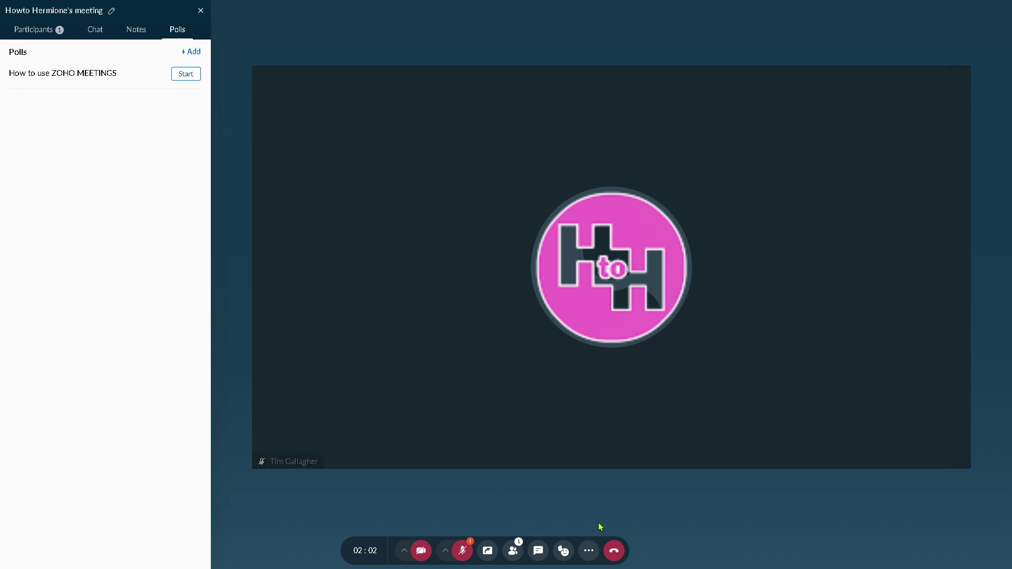
# Create one breakout room, open it for the meeting and close the Breakout Rooms dialog
pyautogui.click(589, 551)
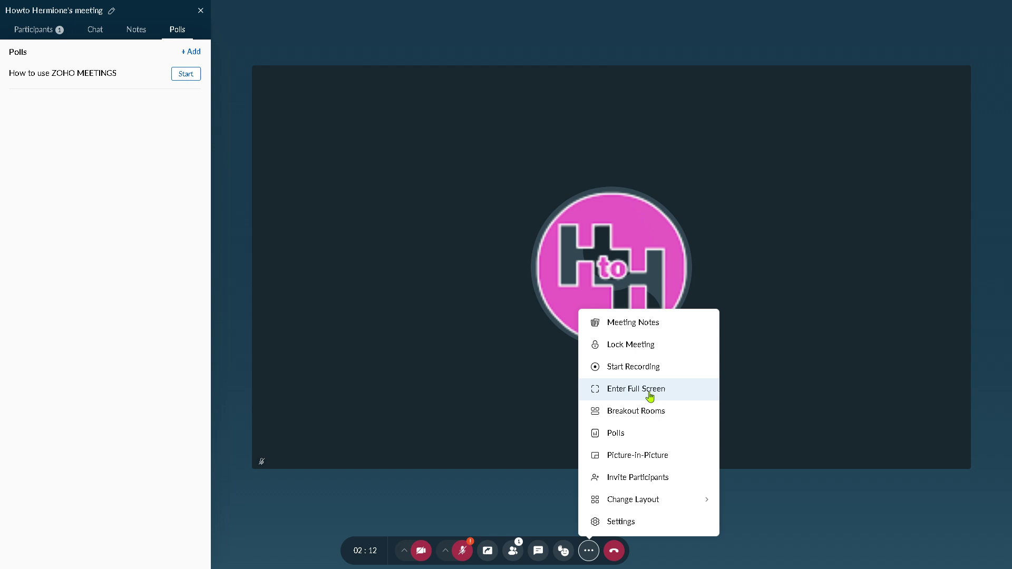
pyautogui.click(657, 415)
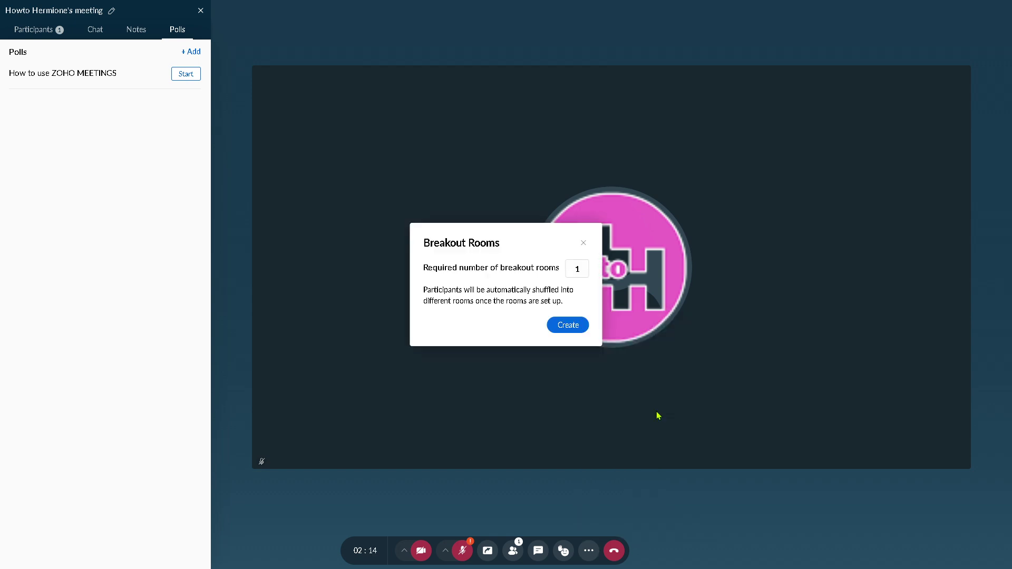
pyautogui.click(578, 332)
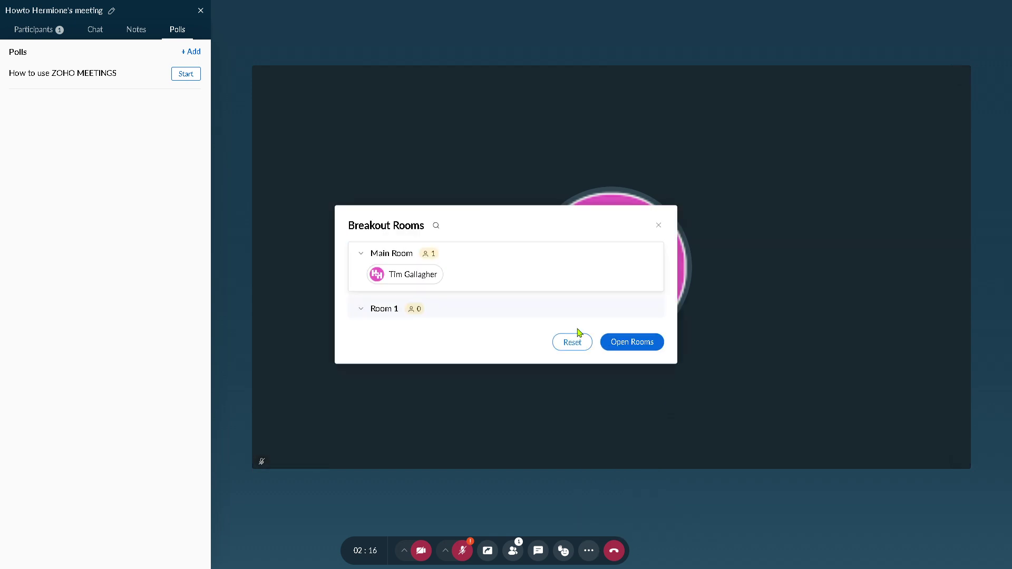
pyautogui.click(634, 345)
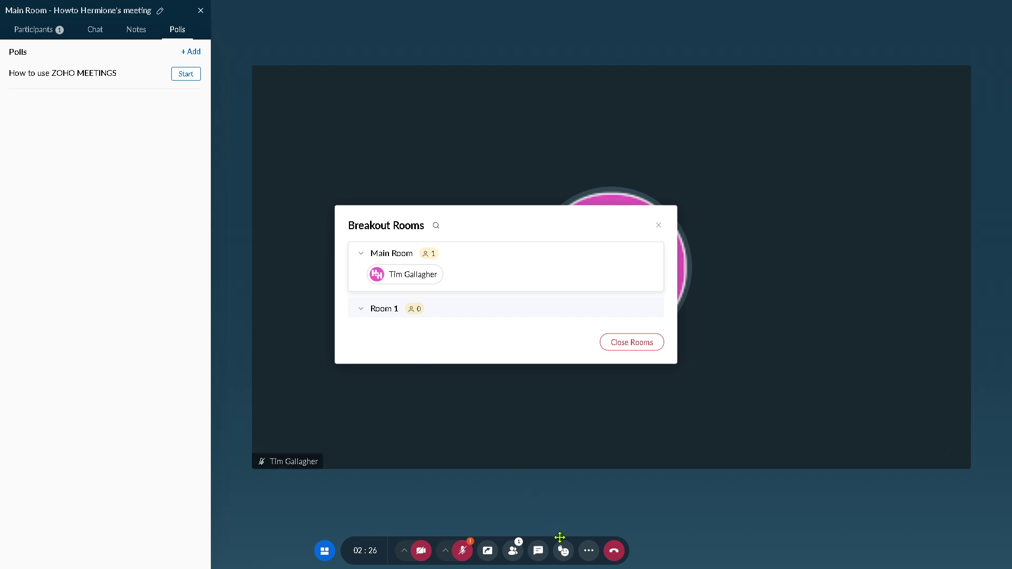
pyautogui.click(659, 225)
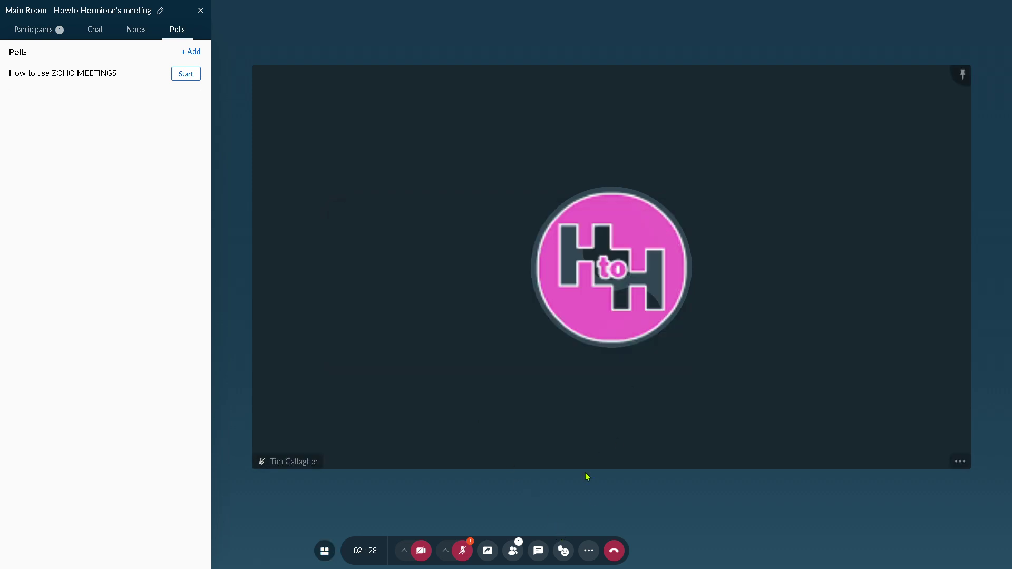
# Show the meeting in a picture-in-picture window and move that window over the lower-left part of the video area
pyautogui.click(589, 551)
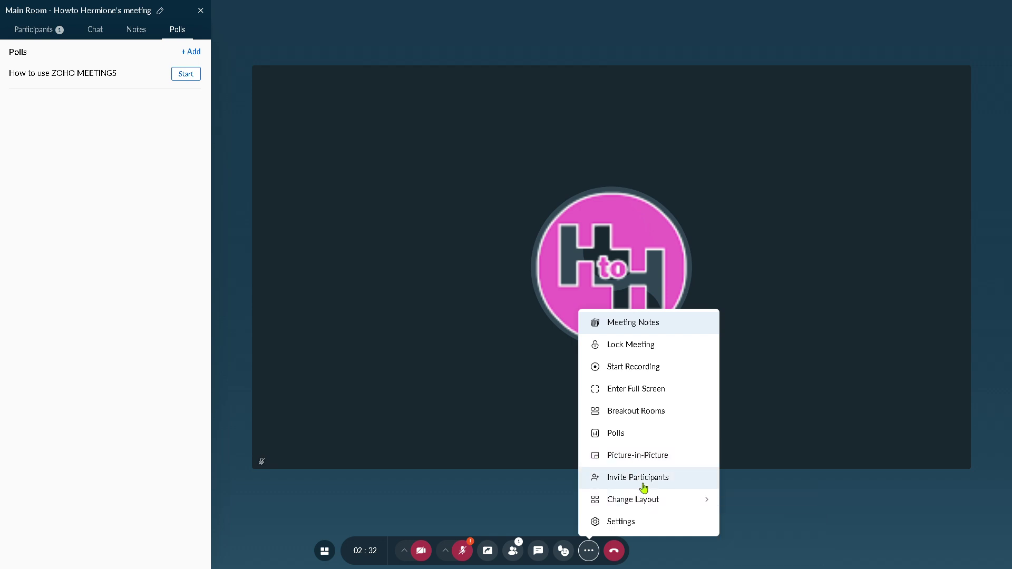
pyautogui.click(653, 462)
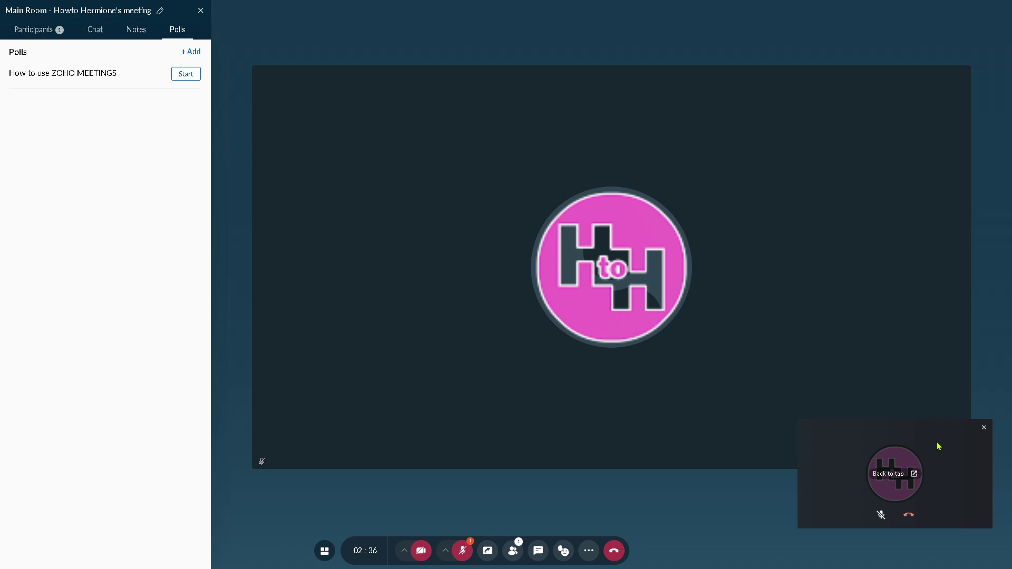
pyautogui.moveTo(939, 447); pyautogui.dragTo(476, 276)
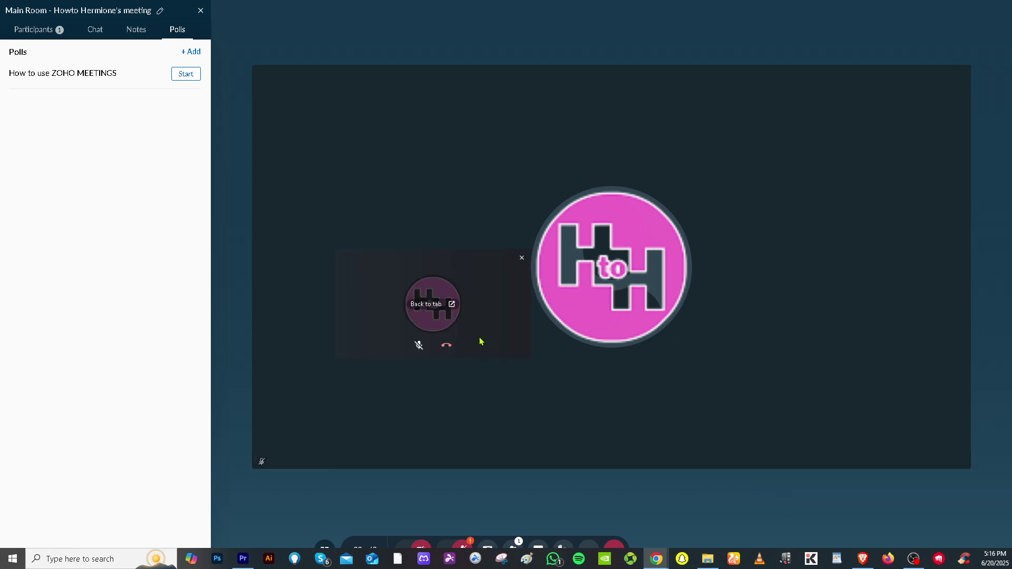
pyautogui.moveTo(492, 329); pyautogui.dragTo(498, 368)
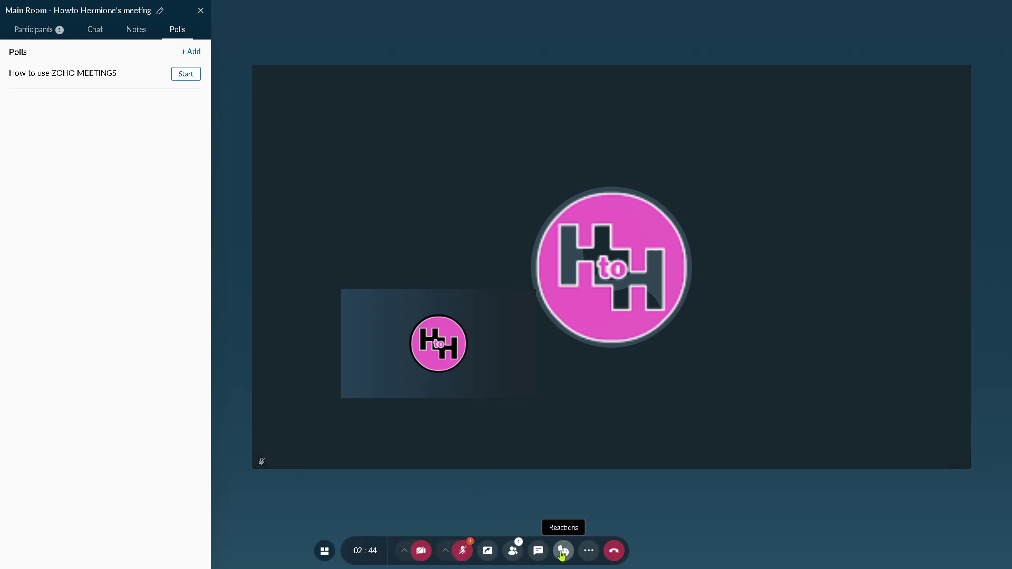
# View the options for changing the meeting's layout
pyautogui.click(588, 550)
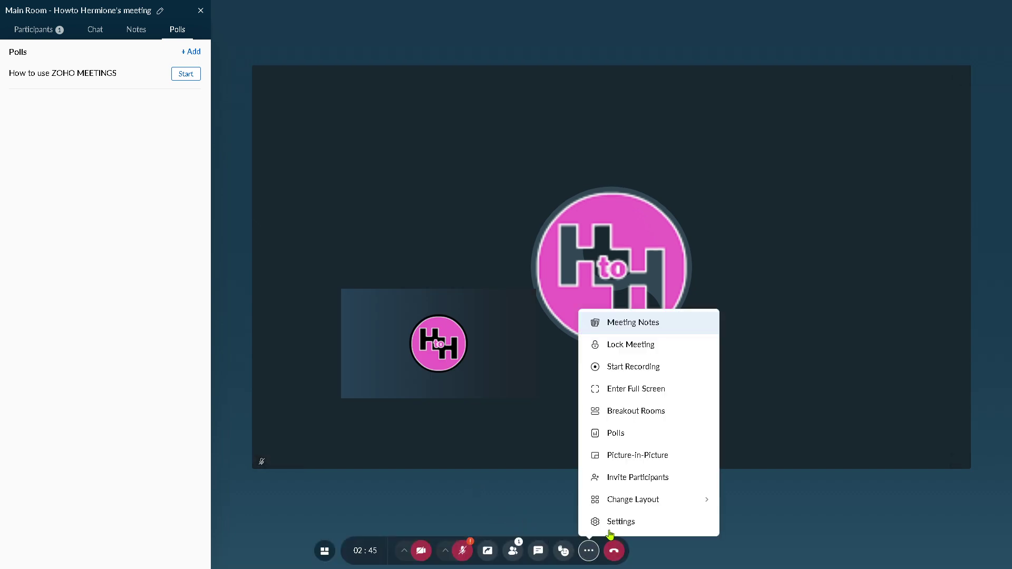
pyautogui.click(620, 505)
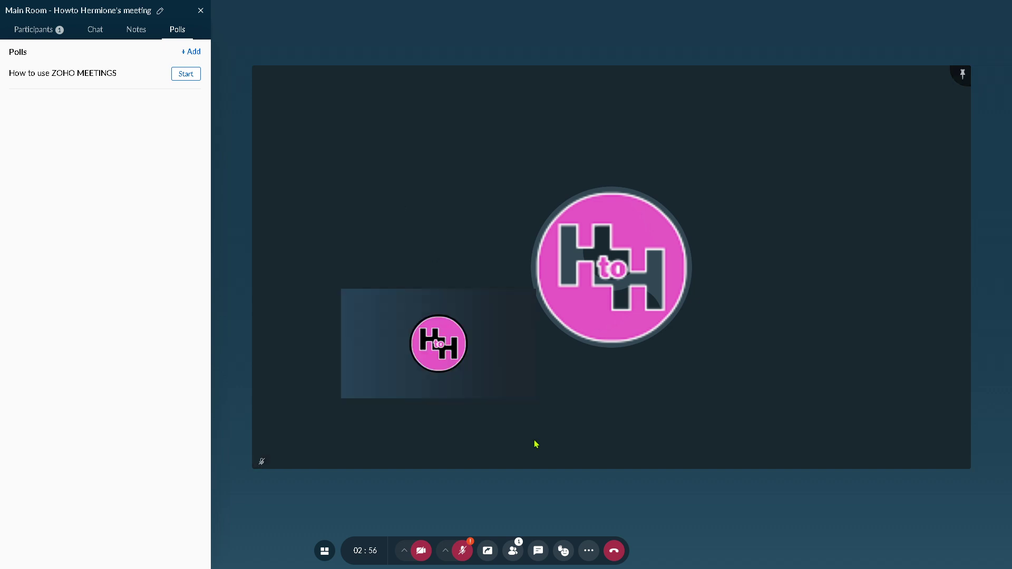
# End the running meeting and confirm closing the session
pyautogui.click(589, 550)
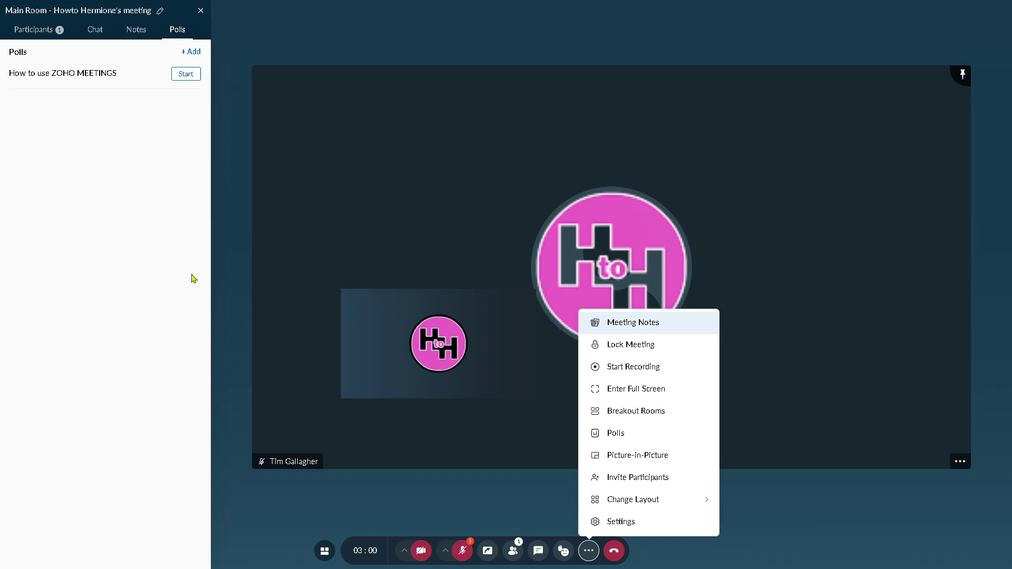
pyautogui.click(614, 552)
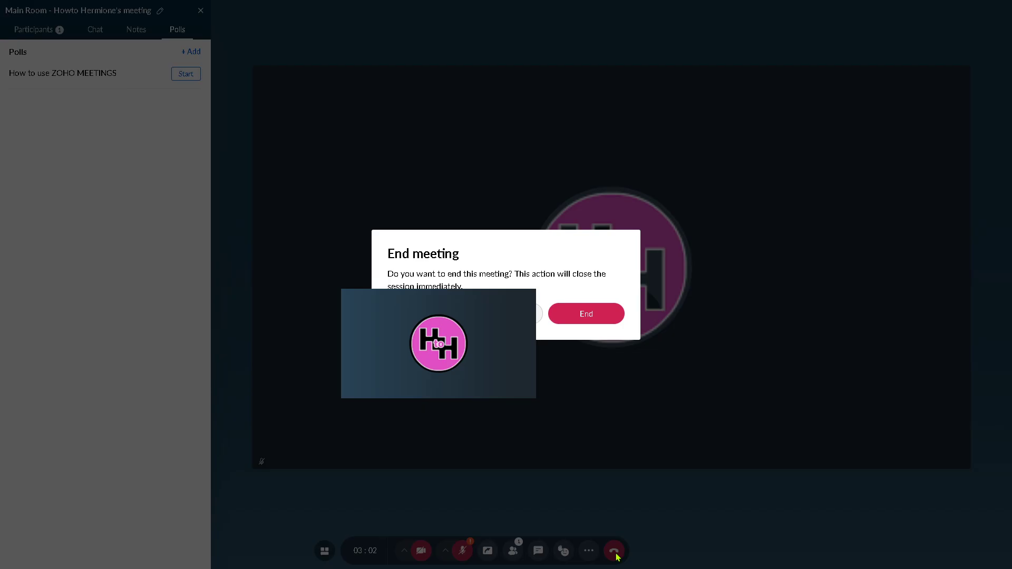
pyautogui.click(582, 312)
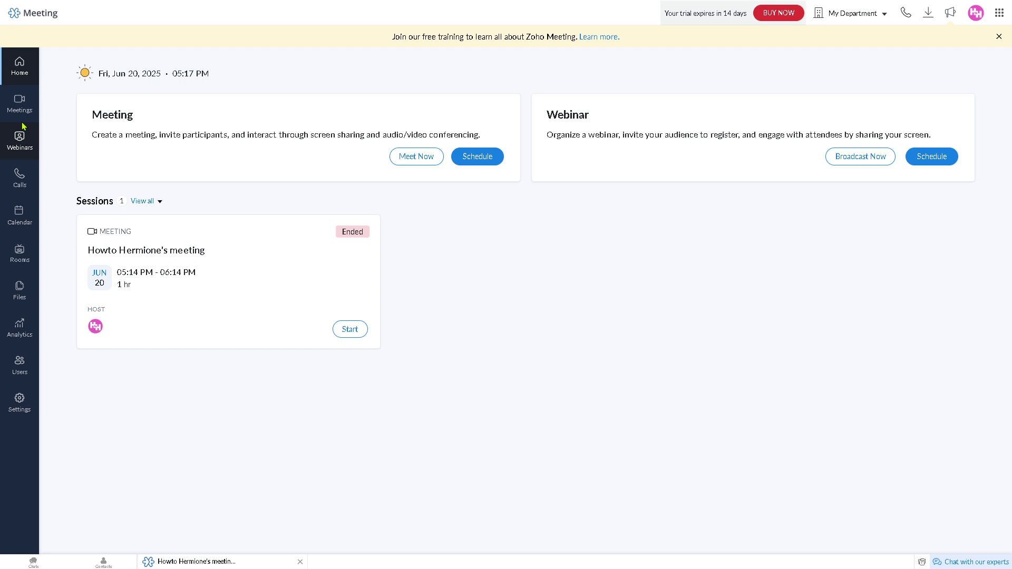
# Open the Webinars section and go through its introduction to webinar scheduling and webinar details
pyautogui.click(21, 146)
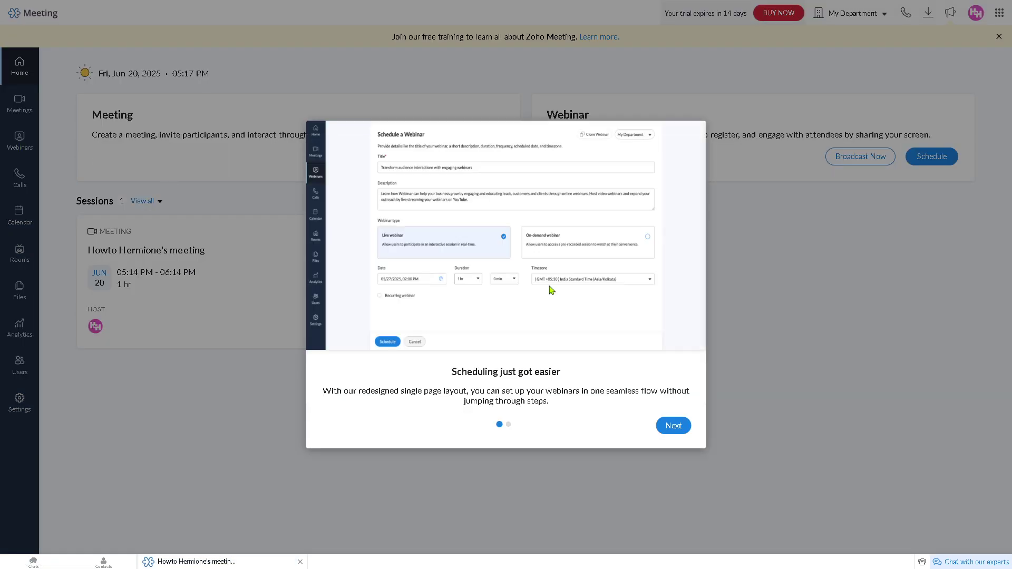
pyautogui.click(679, 429)
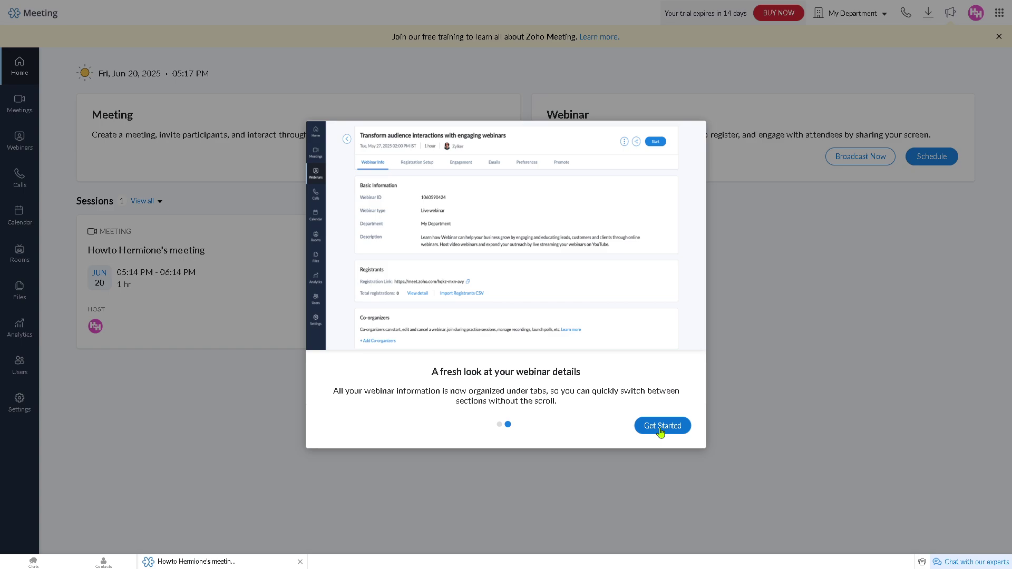
pyautogui.click(662, 426)
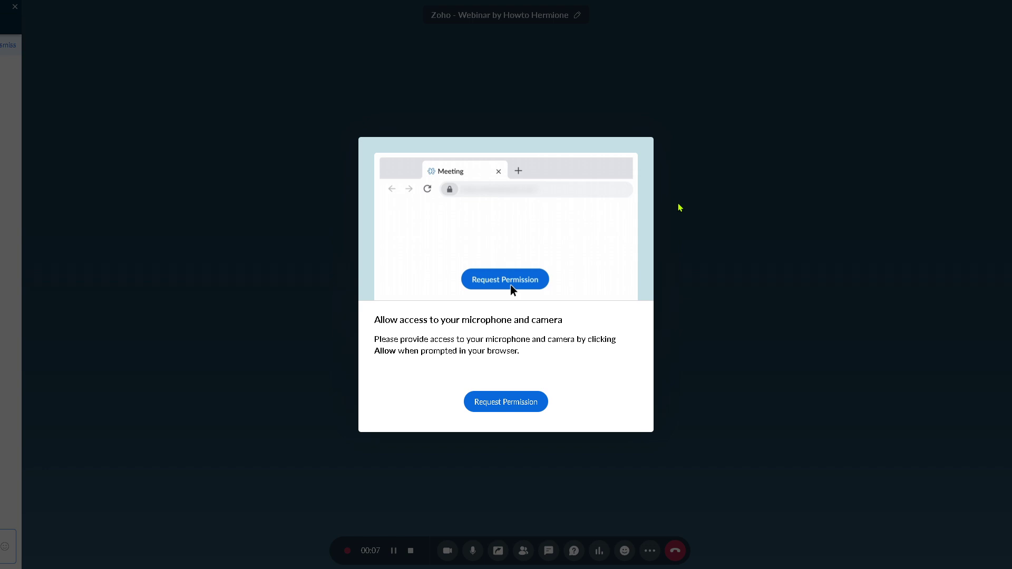
# Dismiss the camera and microphone permission request and proceed into the webinar with Computer Audio
pyautogui.click(543, 403)
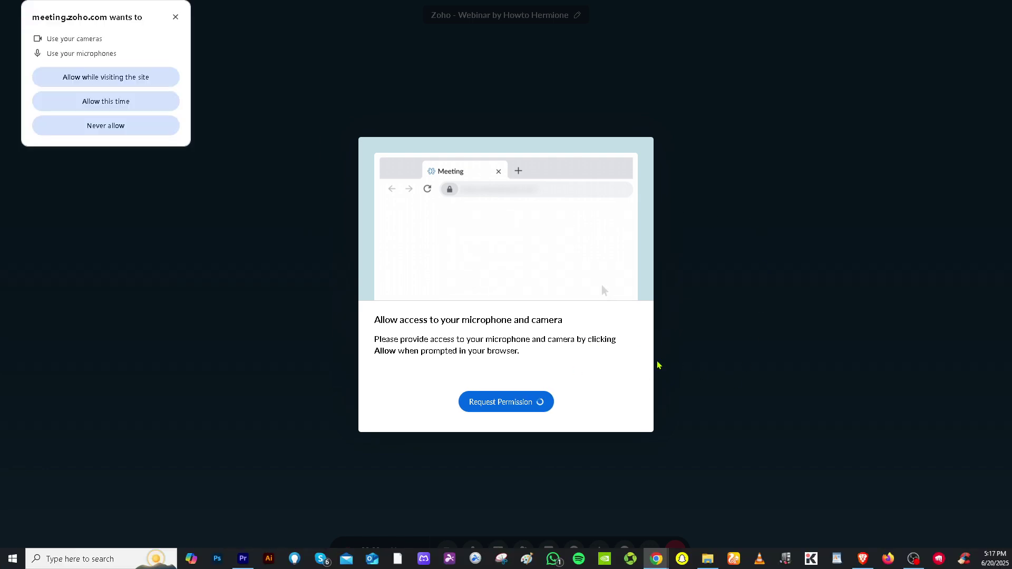
pyautogui.click(220, 35)
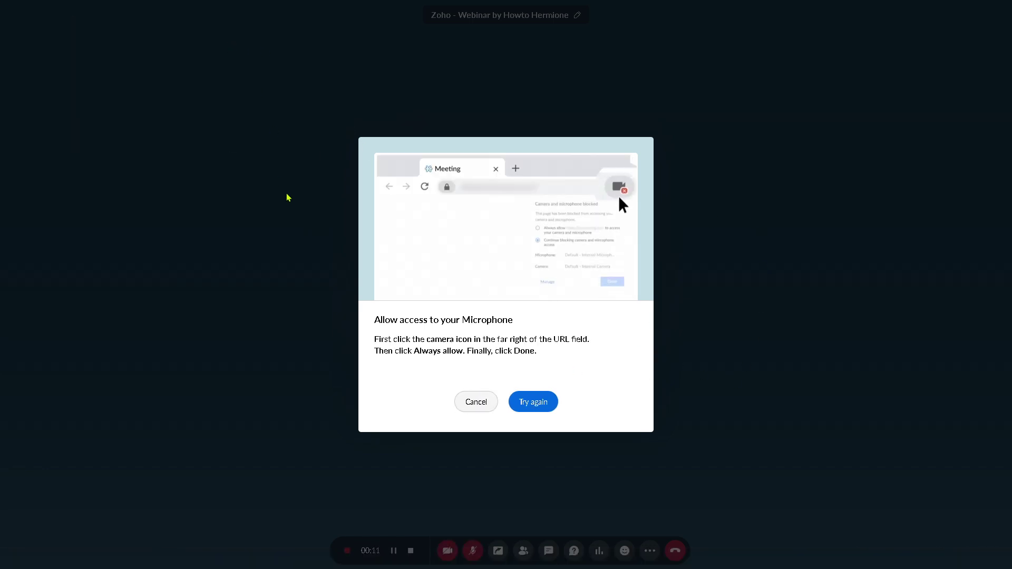
pyautogui.click(477, 402)
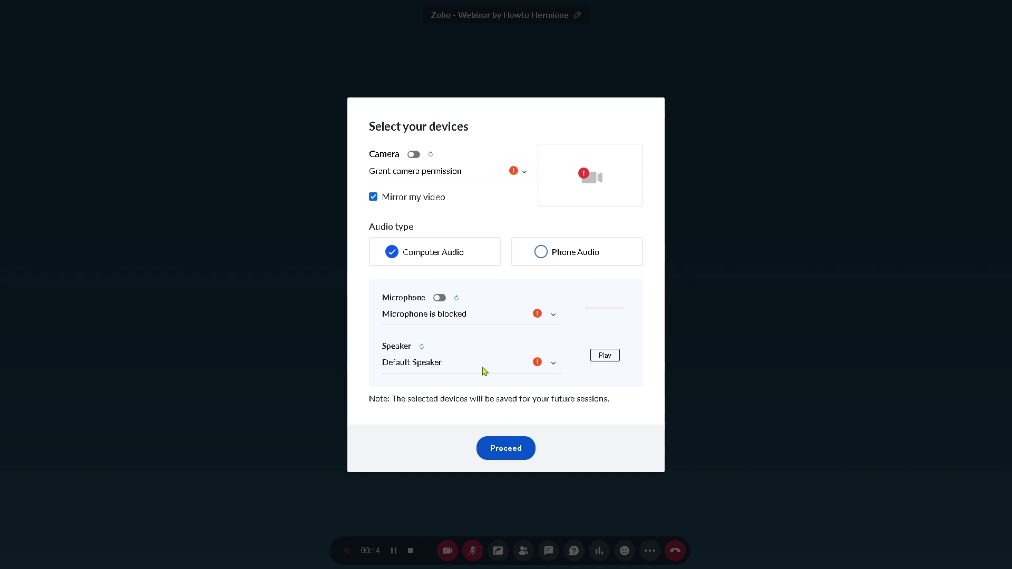
pyautogui.click(511, 449)
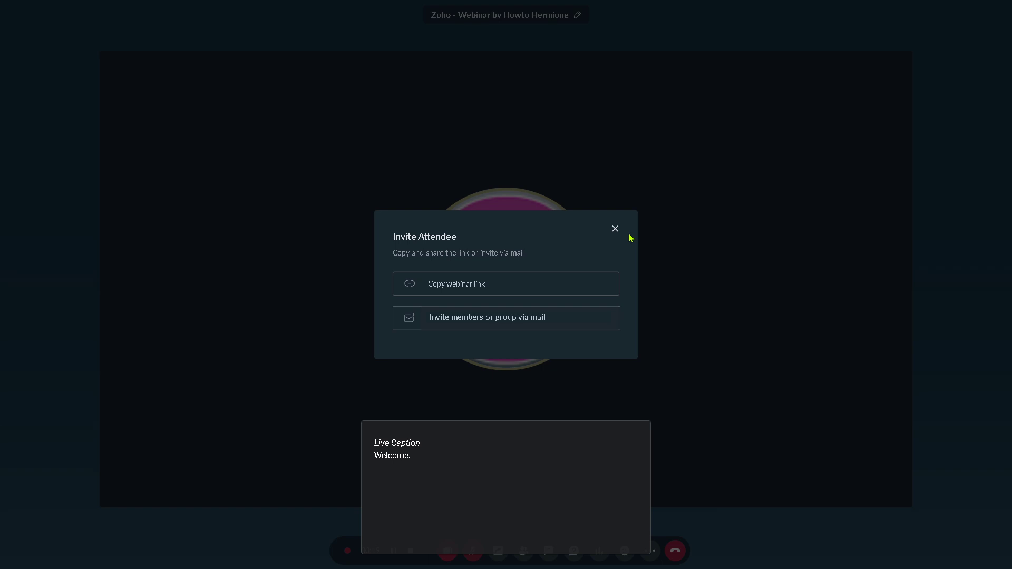
# Dismiss the live caption box and the Invite Attendee dialog, and end the webinar for all attendees
pyautogui.click(641, 431)
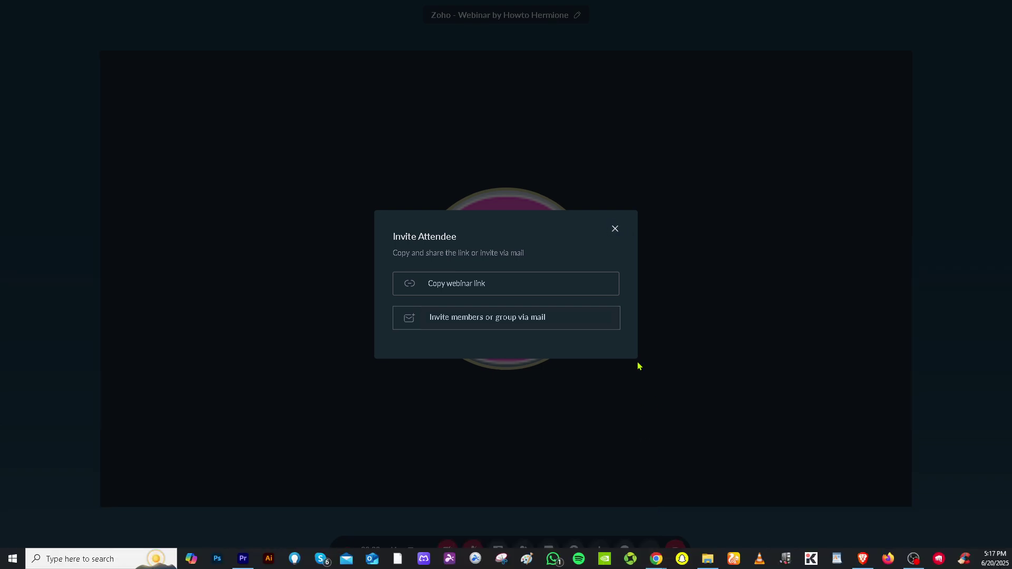
pyautogui.click(615, 228)
pyautogui.click(675, 552)
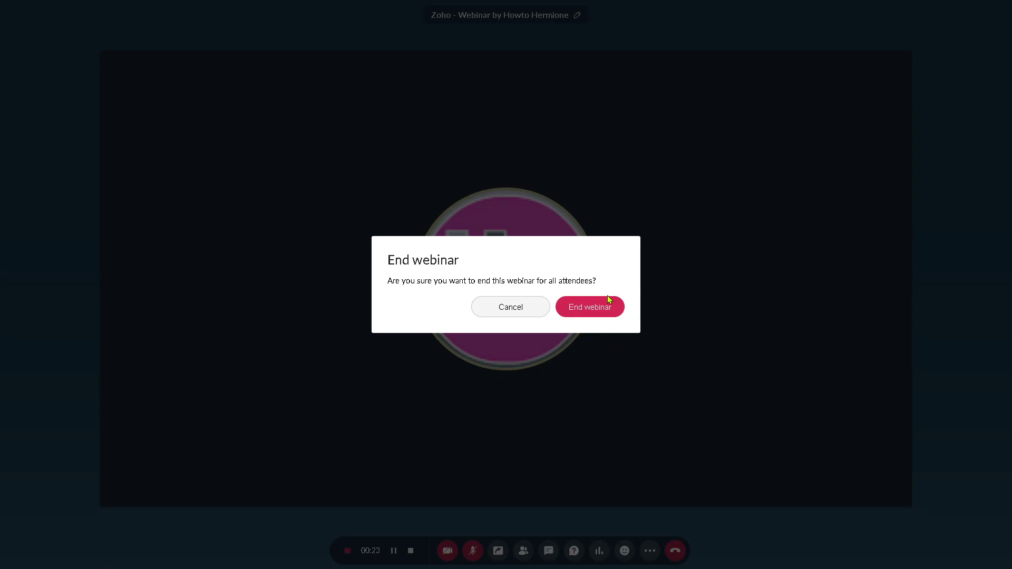
pyautogui.click(609, 306)
pyautogui.click(505, 322)
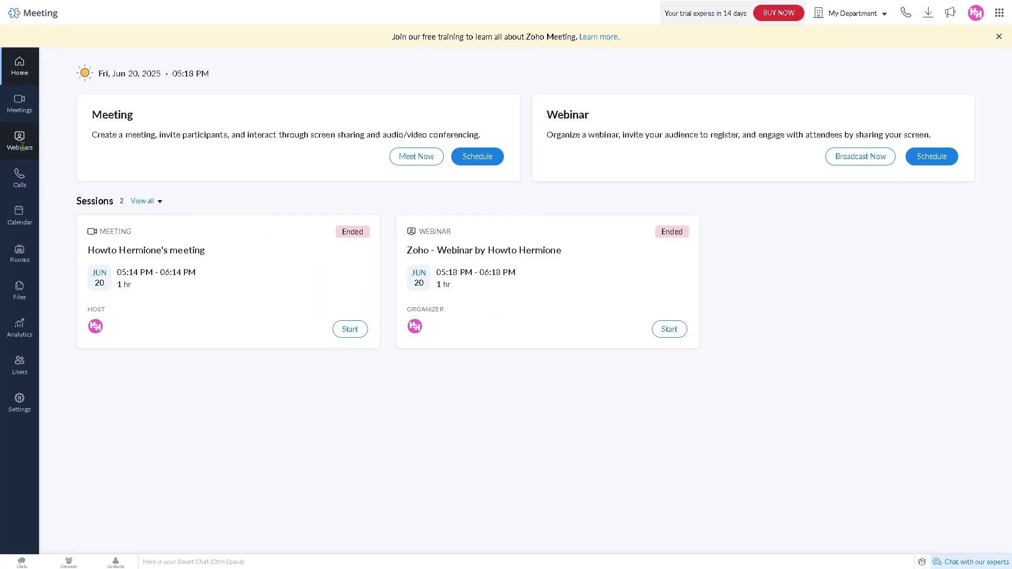
# View the Calls section and dismiss its introduction to the cloud-based phone system
pyautogui.click(25, 180)
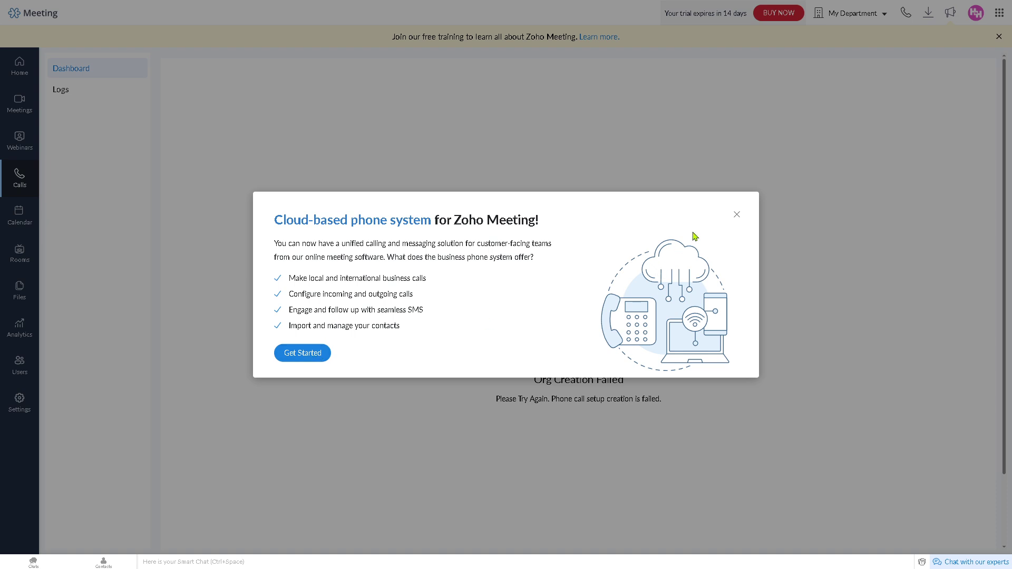
pyautogui.click(737, 217)
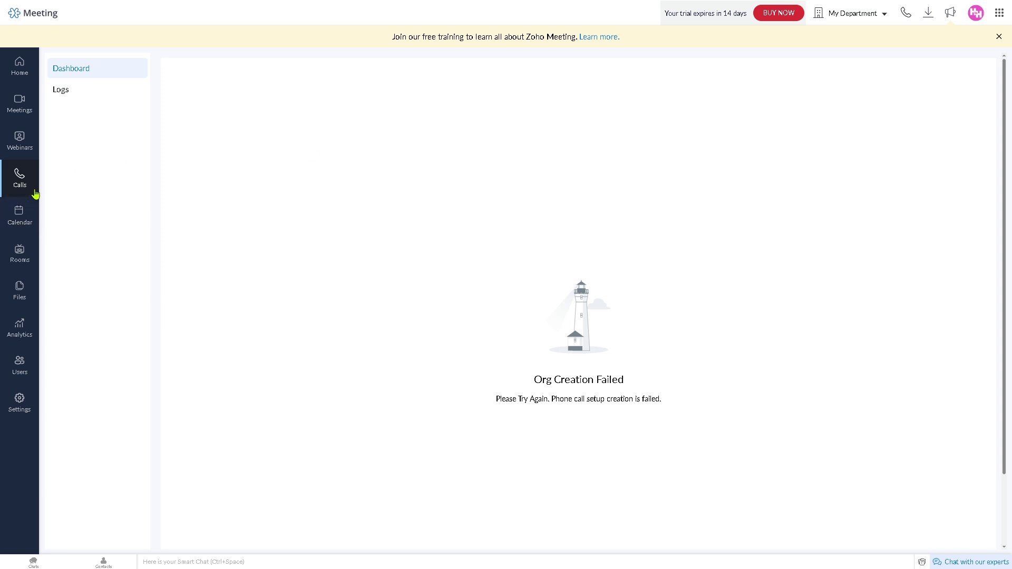
# Schedule a video conferencing meeting from the calendar with "How to use ZOHO MEETINGS" as title and agenda, accepting the time overlap, and close its details
pyautogui.click(20, 214)
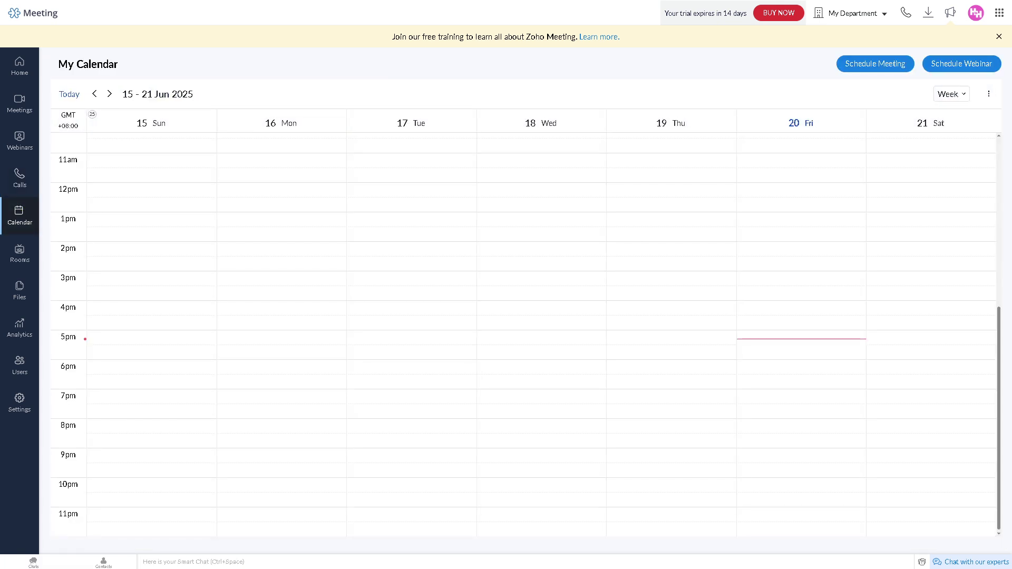
pyautogui.click(871, 66)
pyautogui.write('How to use ZOHO MEETINGS')
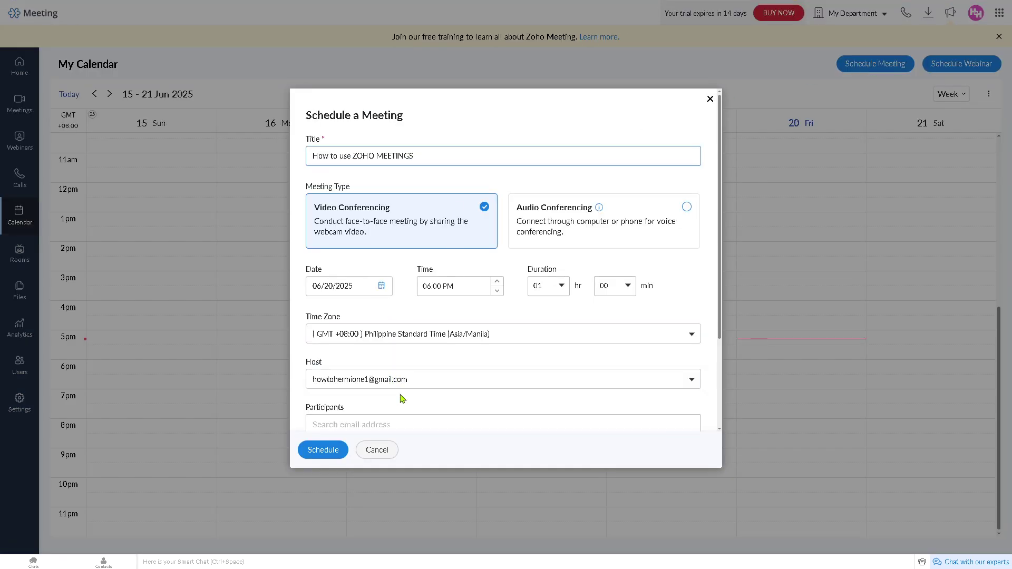
pyautogui.scroll(-3, 404, 399)
pyautogui.click(381, 348)
pyautogui.write('How to use ZOHO MEETINGS')
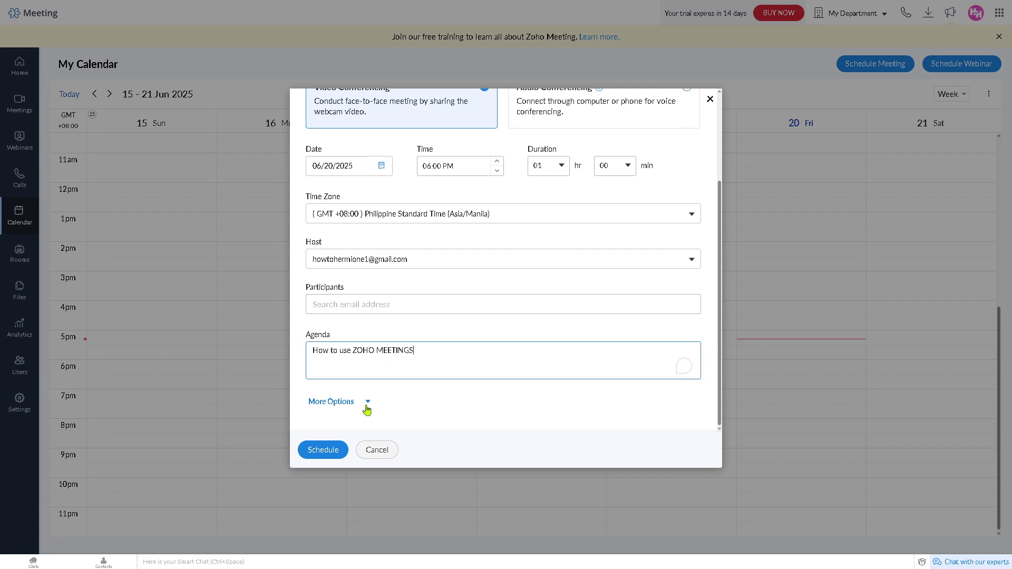
pyautogui.click(333, 450)
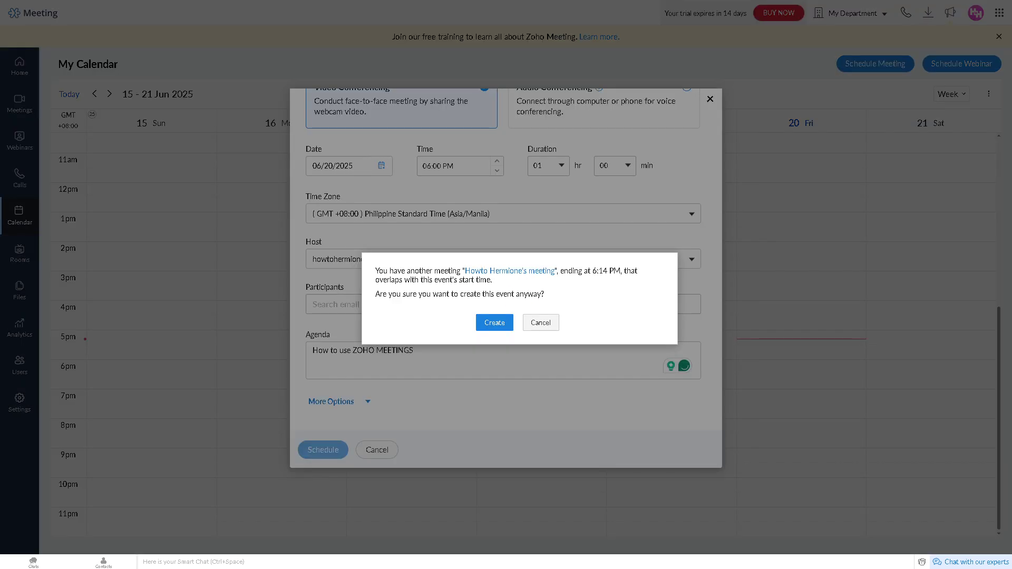
pyautogui.click(495, 328)
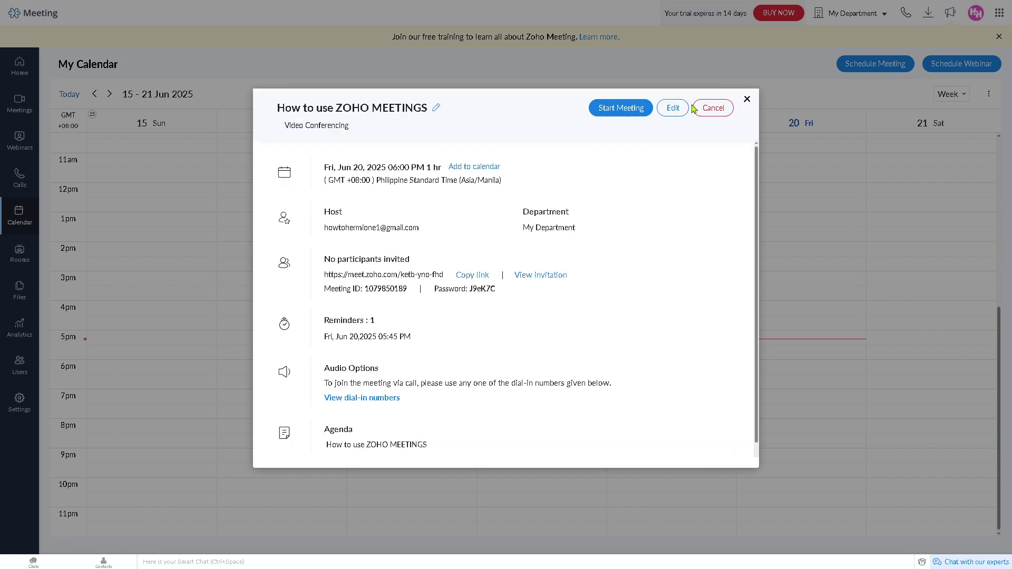
pyautogui.click(747, 99)
# Add a meeting room with "How to use ZOHO MEETINGS" as name and description, granting Meeting Rooms access to the Zoho account
pyautogui.click(24, 256)
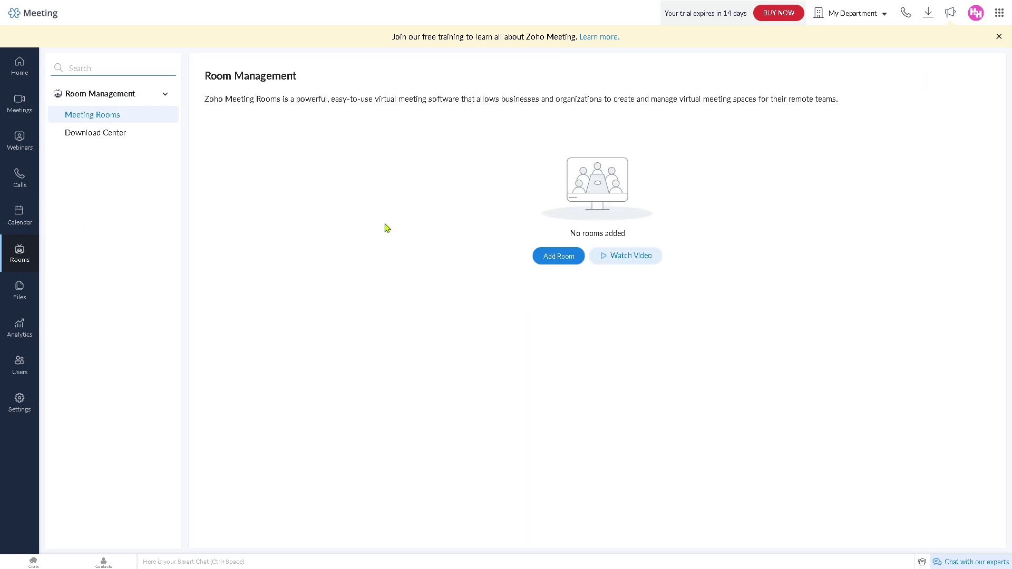
pyautogui.click(565, 262)
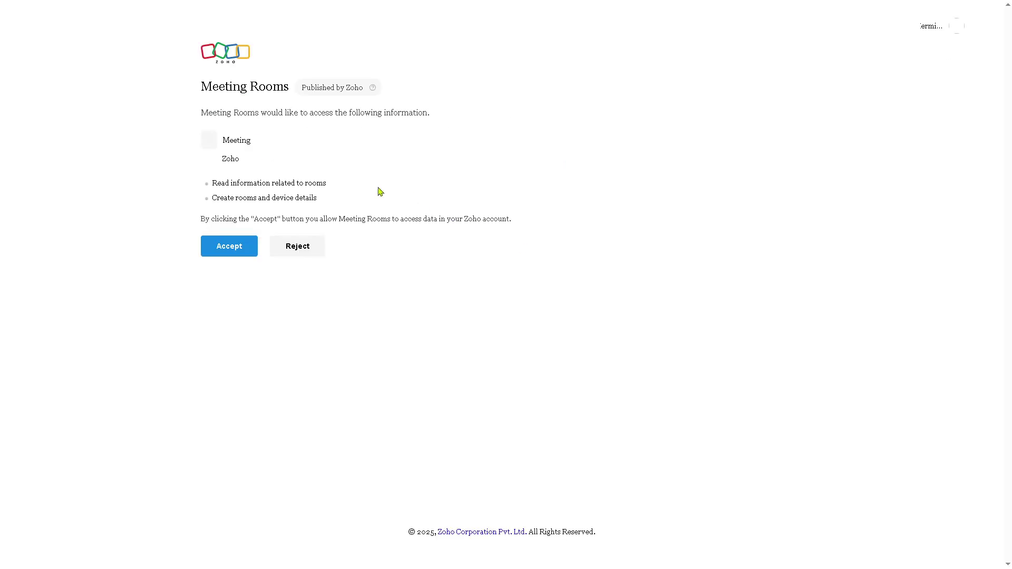
pyautogui.click(226, 248)
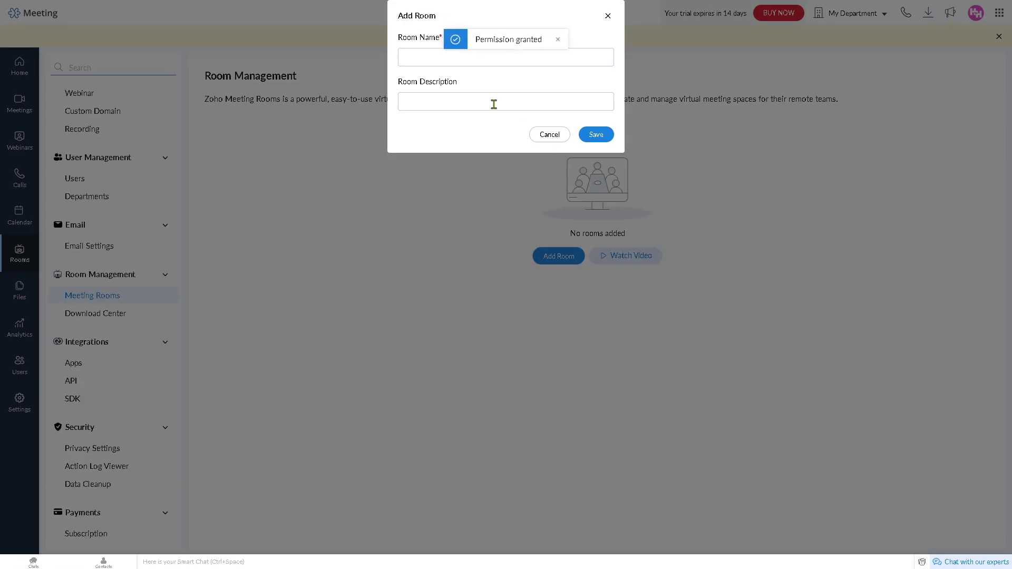
pyautogui.click(484, 102)
pyautogui.write('How to use ZOHO MEETINGS')
pyautogui.click(451, 59)
pyautogui.write('How to use ZOHO MEETINGS')
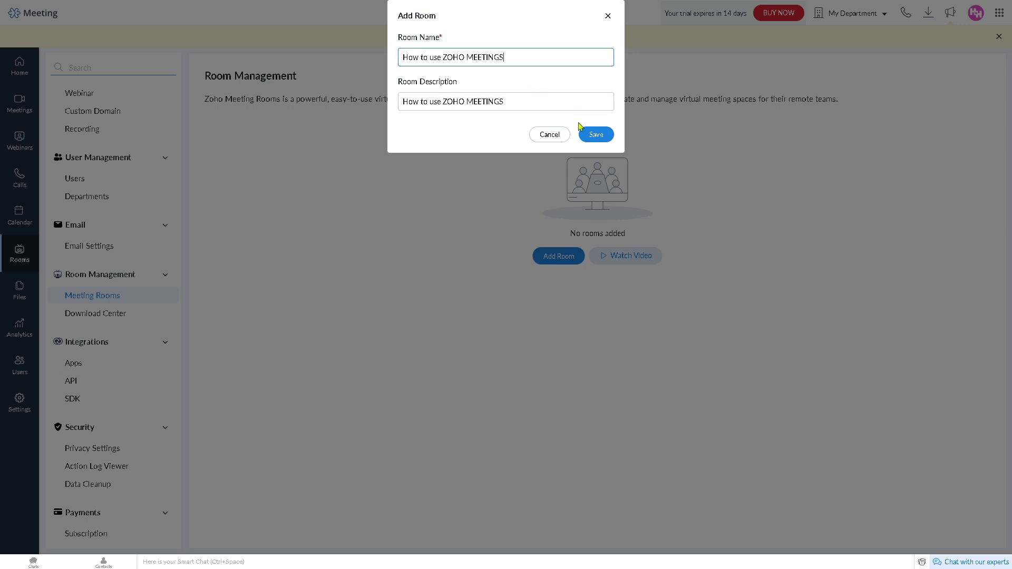
pyautogui.click(597, 134)
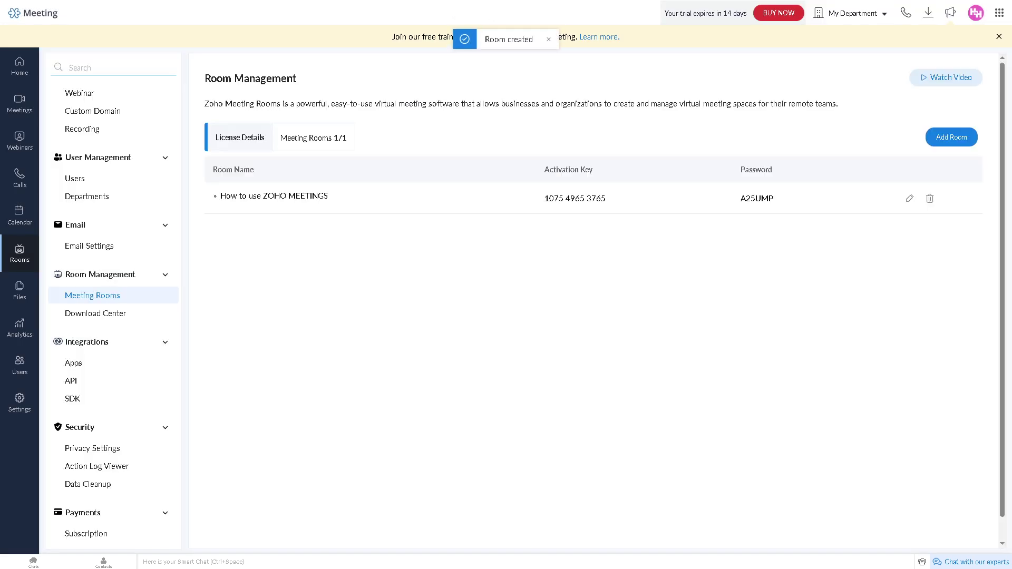
# View the meeting recordings, the meeting session analytics and the list of users
pyautogui.click(21, 290)
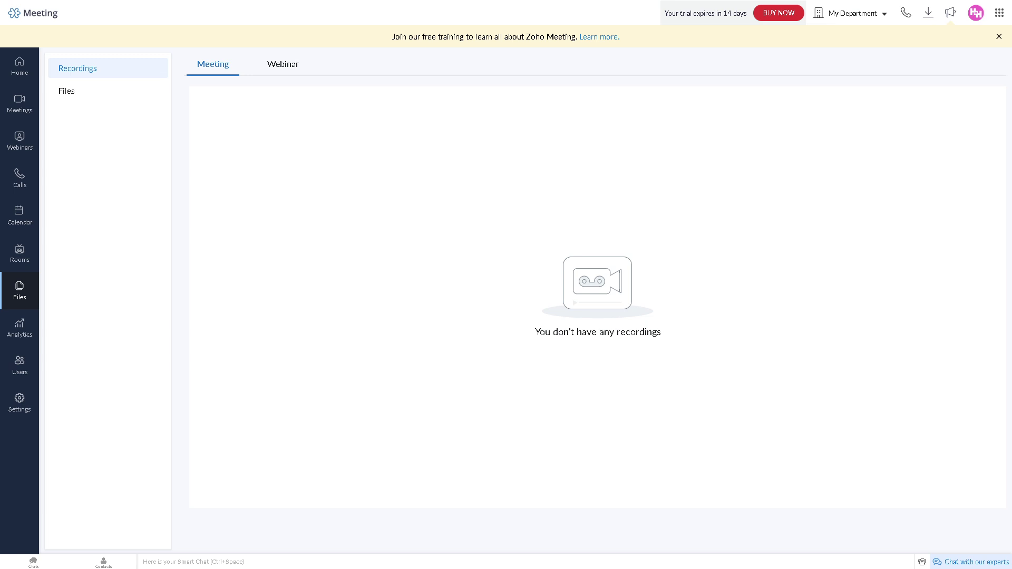
pyautogui.click(18, 325)
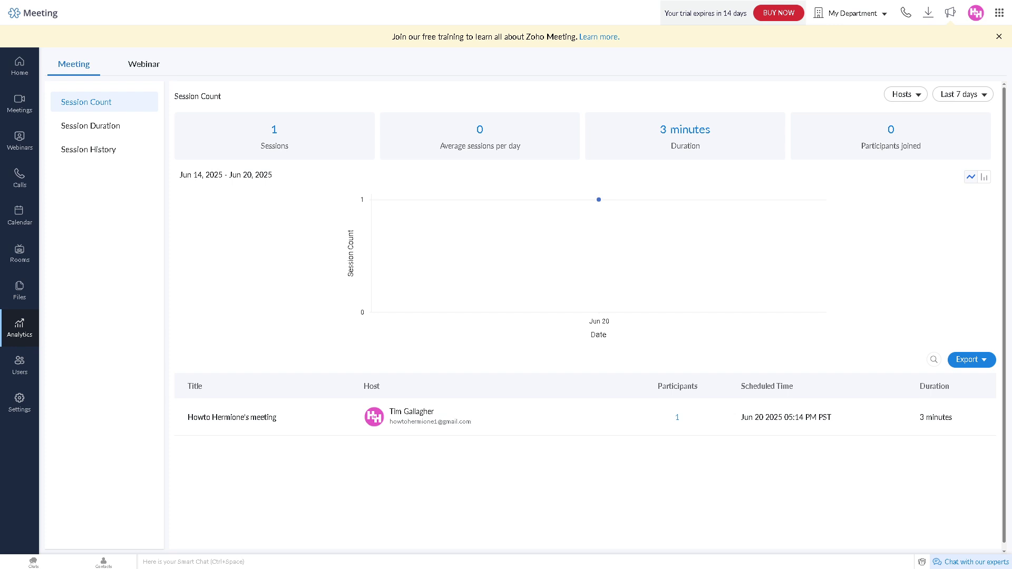
pyautogui.click(19, 364)
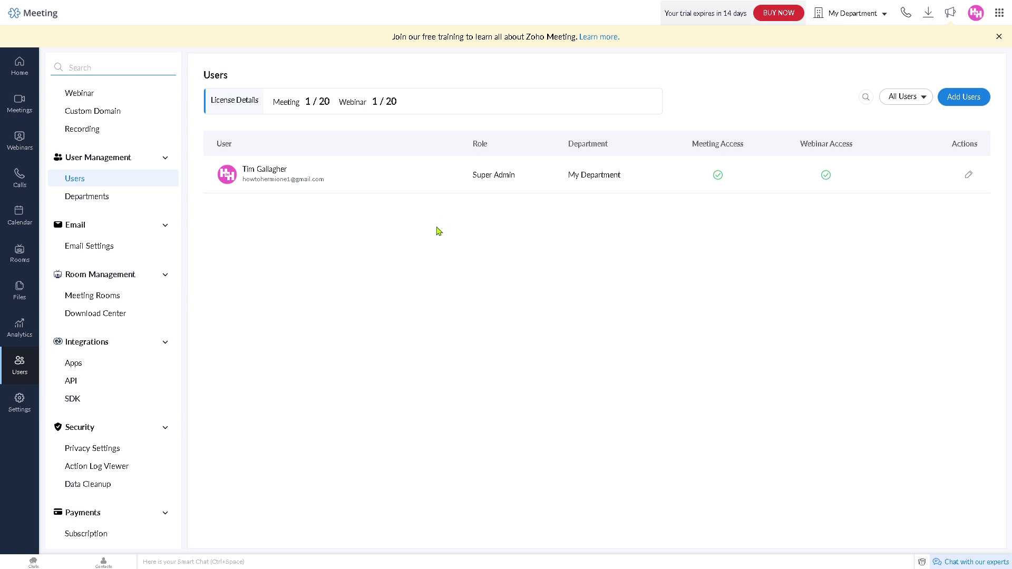
# Try the form for adding a single user with the department "How to use ZOHO MEETINGS", view the role options and cancel
pyautogui.click(955, 104)
pyautogui.click(349, 125)
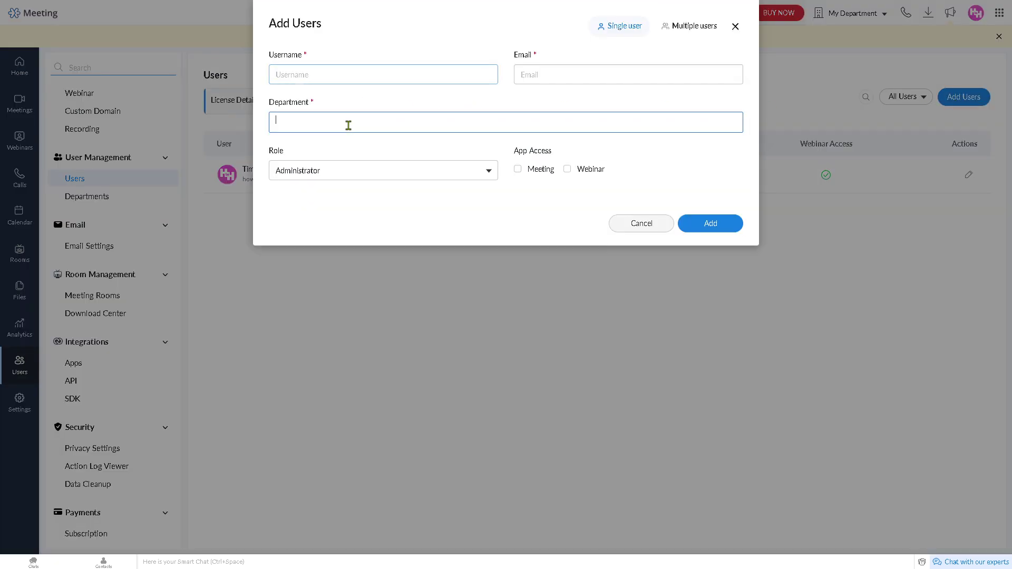
pyautogui.write('How to use ZOHO MEETINGS')
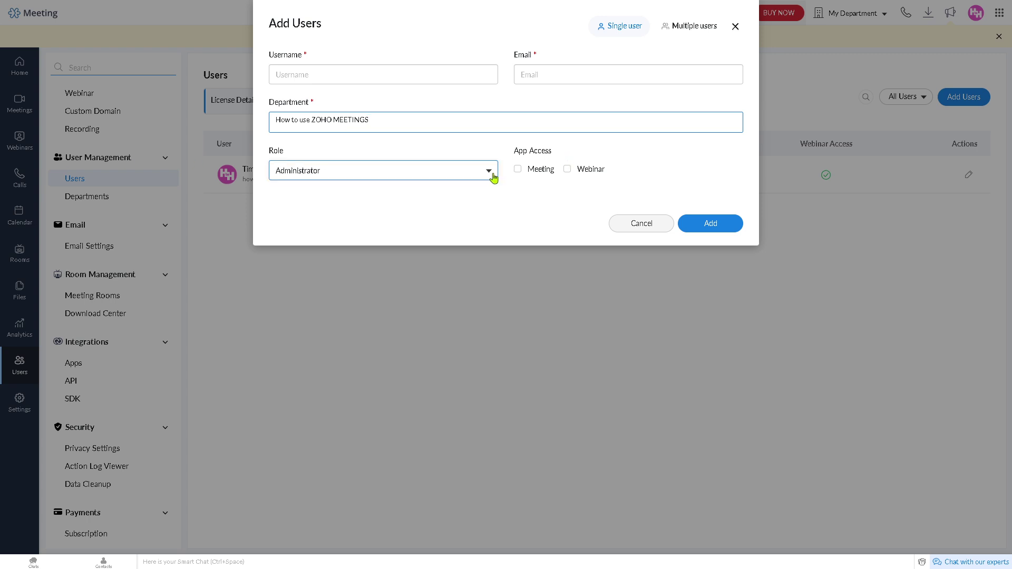
pyautogui.click(489, 172)
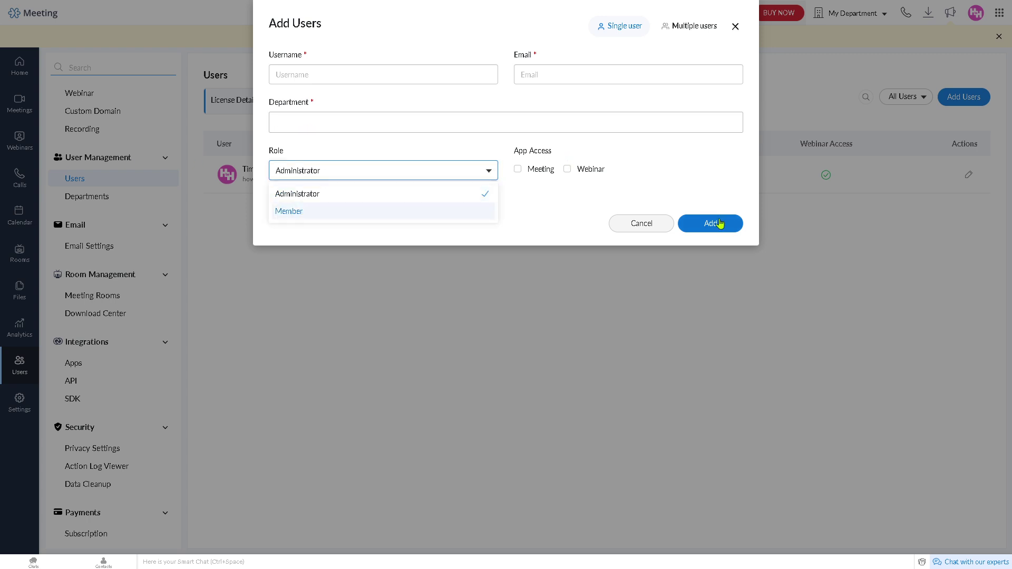
pyautogui.click(311, 310)
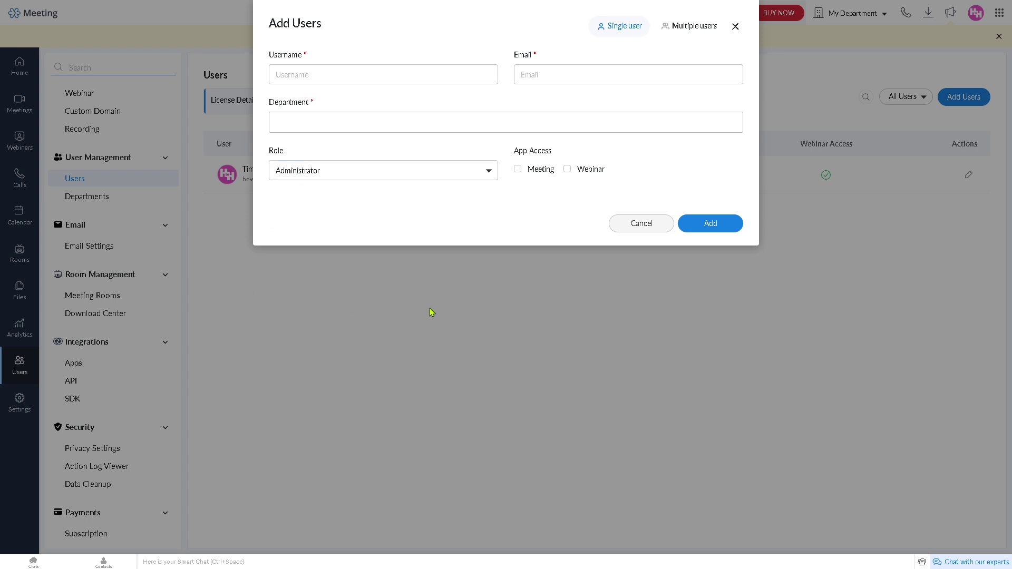
pyautogui.click(653, 223)
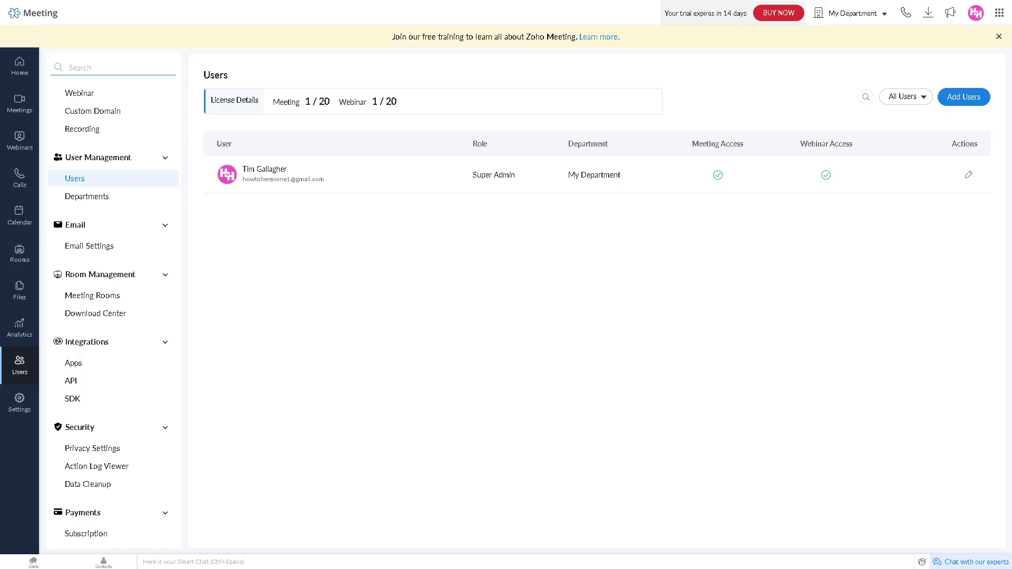